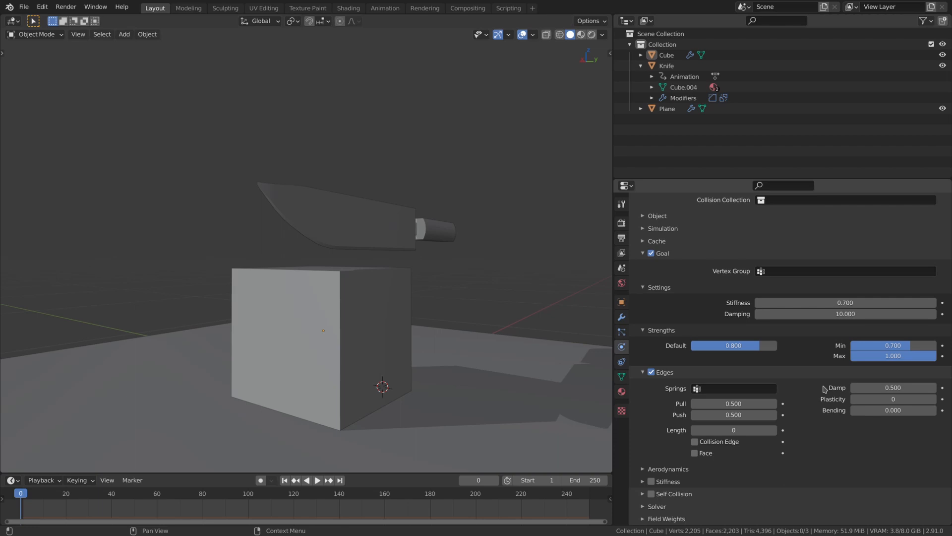
Set the damping of the cube's soft body edges to 10.
left_click(880, 388)
type("10")
key("Return")
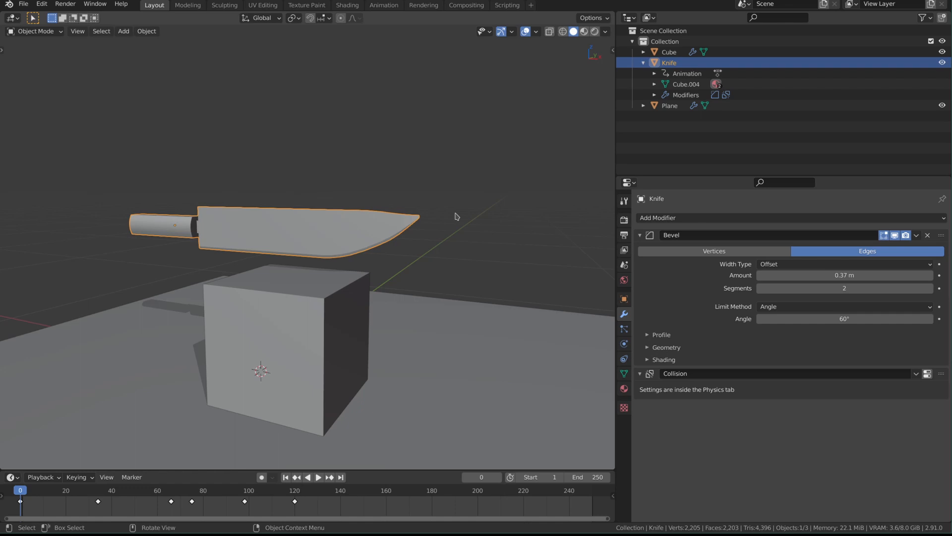
Duplicate the knife in place and delete all of the copy's animation keyframes.
key("shift+d")
key("Escape")
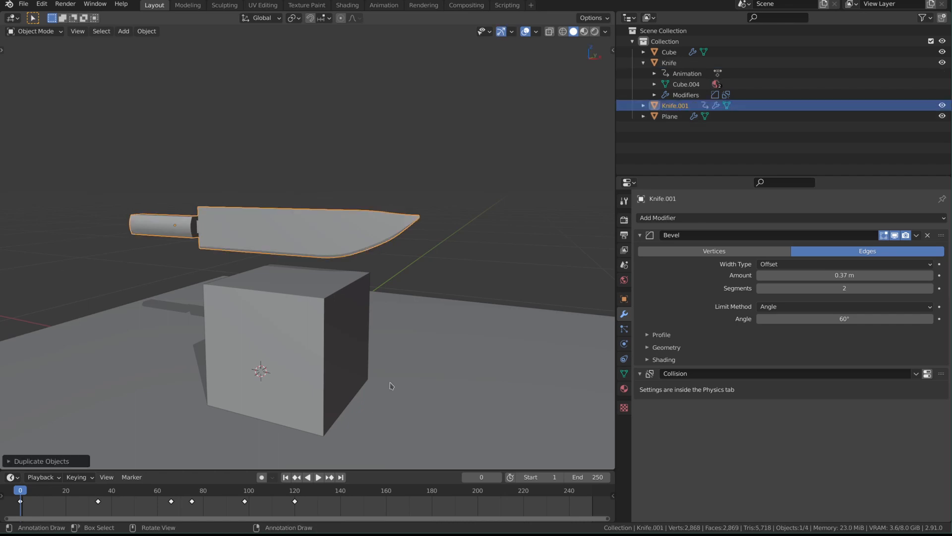
key("a")
key("x")
left_click(325, 495)
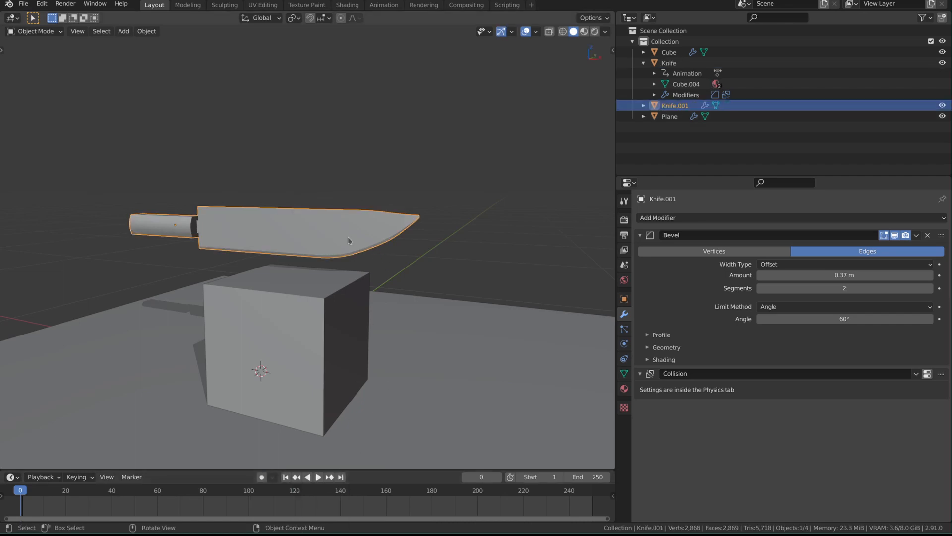
Parent the duplicate Knife.001 to the original Knife using the Object option.
left_click(671, 65, "ctrl")
key("ctrl+p")
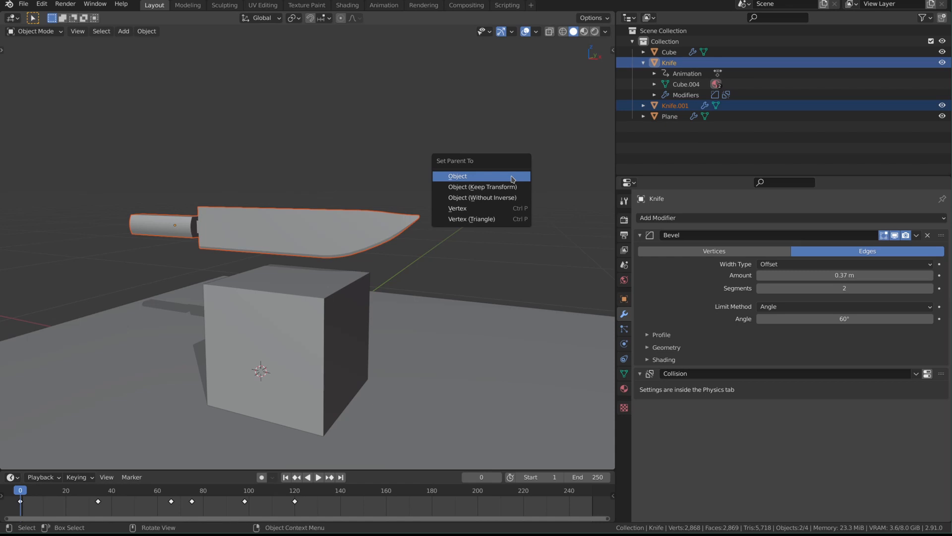
left_click(513, 179)
Extend the upper part of Knife.001's blade mesh straight up along the global Z axis to form a tall cutter.
left_click(718, 106)
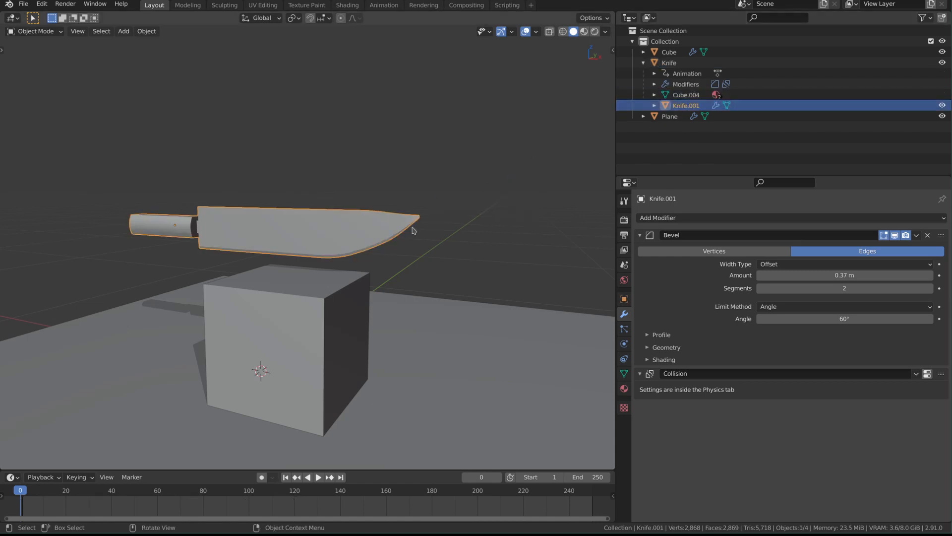
key("Tab")
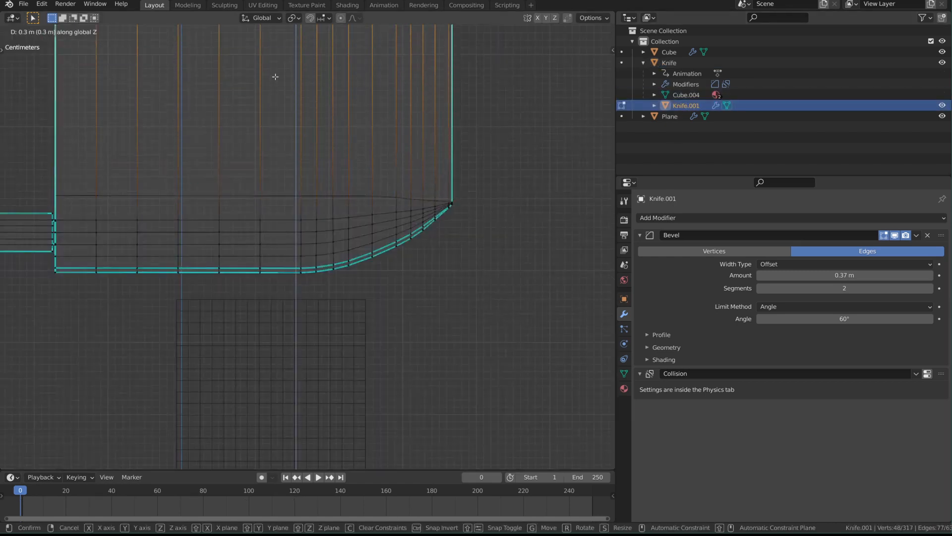
left_click(272, 74)
scroll(474, 278, "down", 3)
mouse_move(246, 362)
middle_mouse_down()
mouse_move(397, 239)
mouse_move(436, 240)
mouse_move(408, 264)
middle_mouse_up()
Scale the whole Knife.001 mesh along the global Y axis to adjust the cutter's thickness.
key("alt+z")
key("s")
key("y")
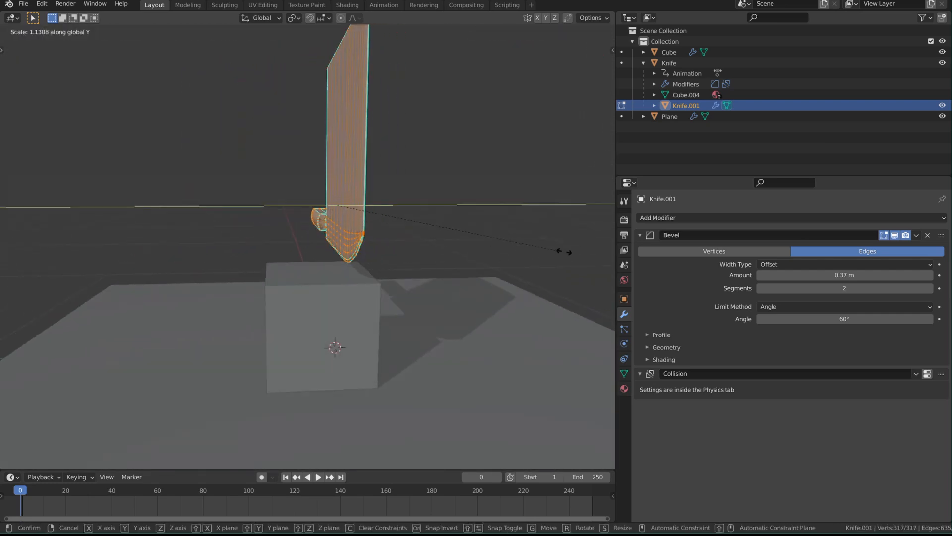
left_click(246, 252)
middle_click_drag(346, 291, 436, 276)
key("s")
key("y")
right_click(457, 282)
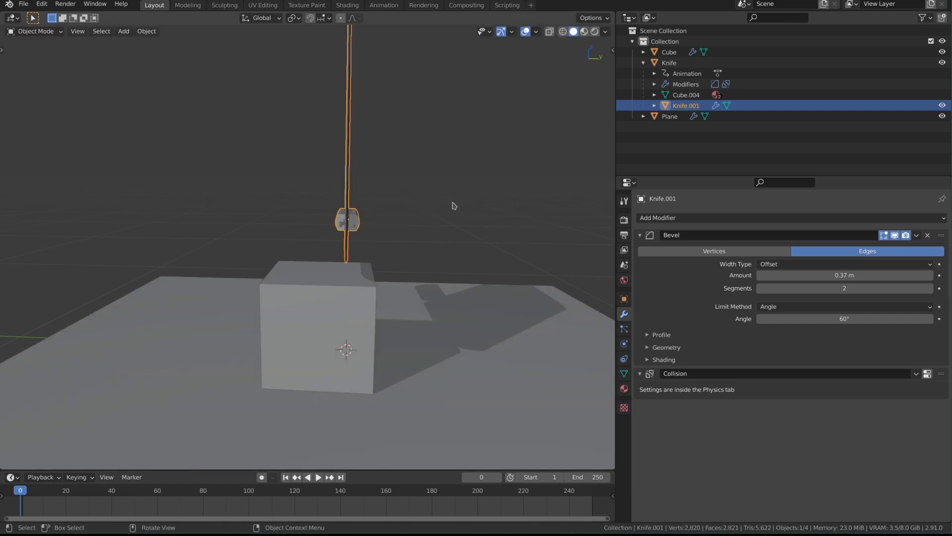
Play the animation up to frame 79 to check how the tall cutter passes through the cube.
middle_click_drag(453, 206, 388, 262)
key("space")
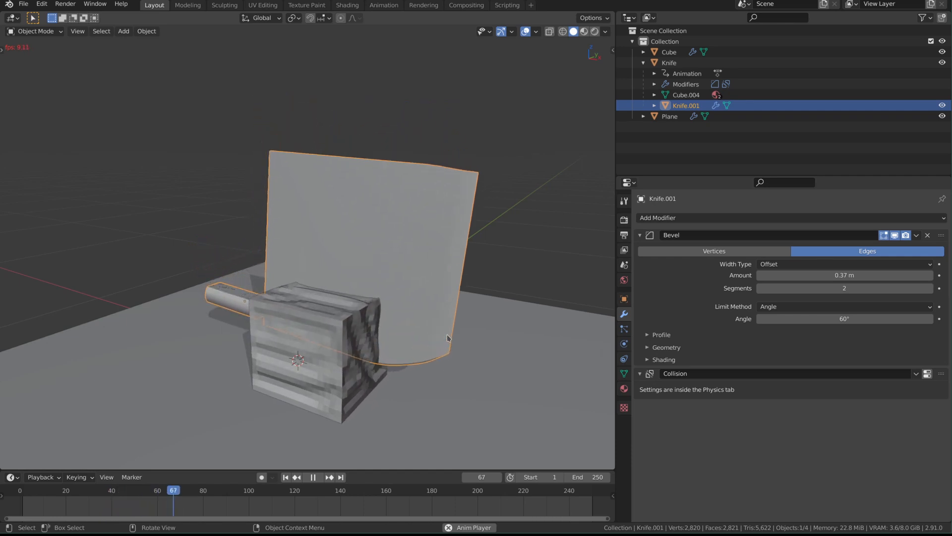
key("space")
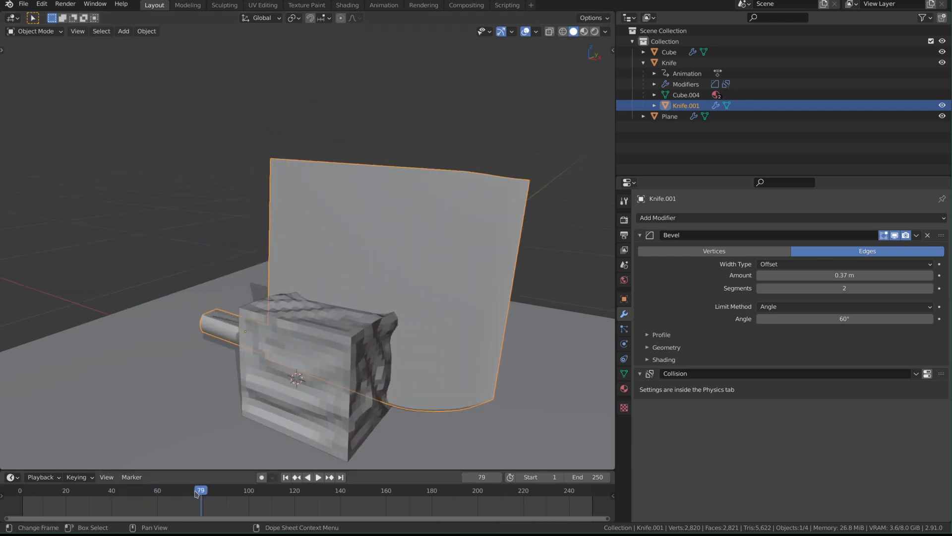
Add a Boolean modifier to the cube, set to Difference with Knife.001 as the cutting object.
left_click(307, 404)
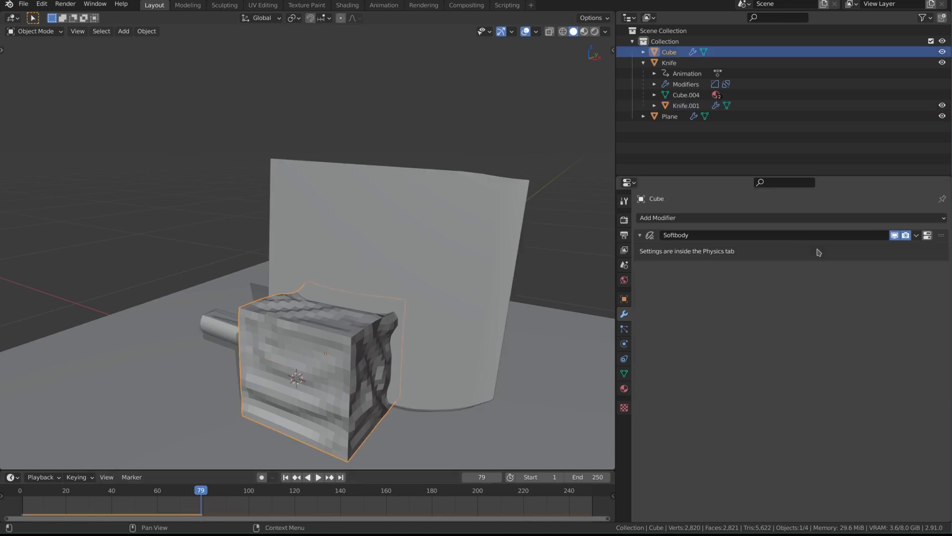
left_click(704, 219)
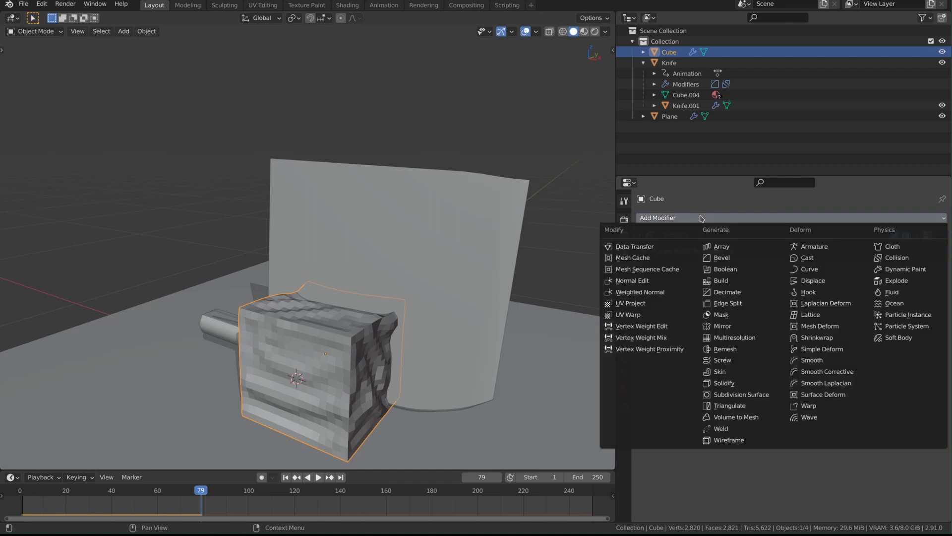
left_click(744, 269)
left_click(928, 310)
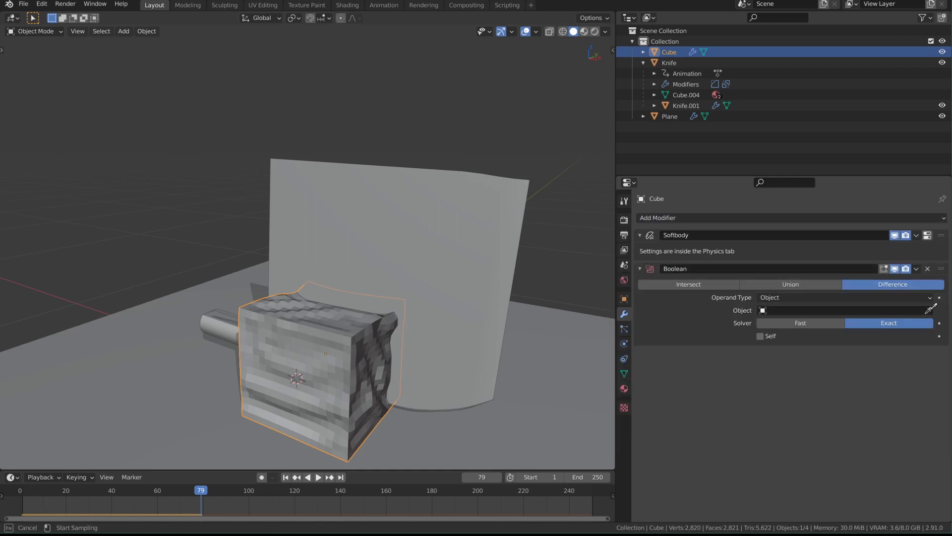
left_click(444, 206)
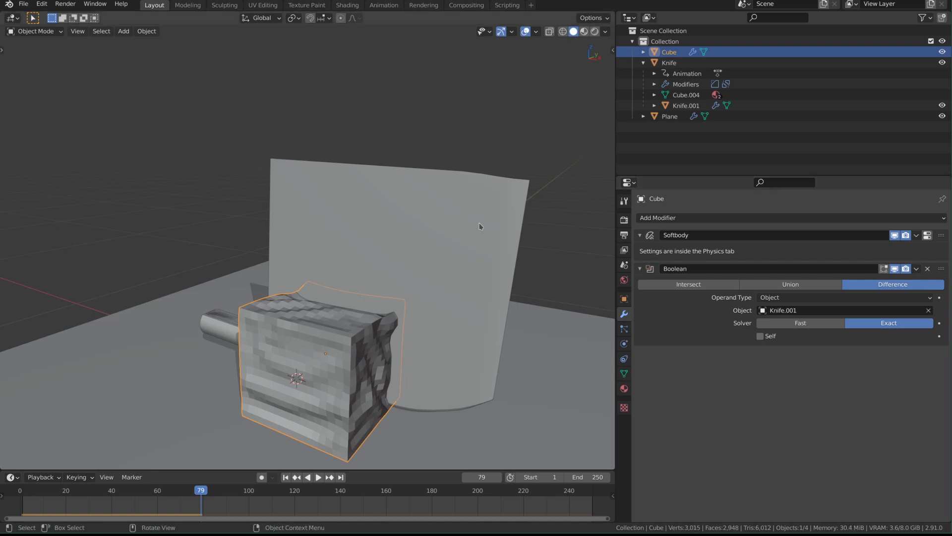
Hide the Knife.001 cutter to expose the cut in the cube.
left_click(501, 257)
key("h")
middle_click_drag(521, 275, 409, 273)
middle_click_drag(402, 352, 365, 251, "shift")
scroll(372, 260, "up", 3)
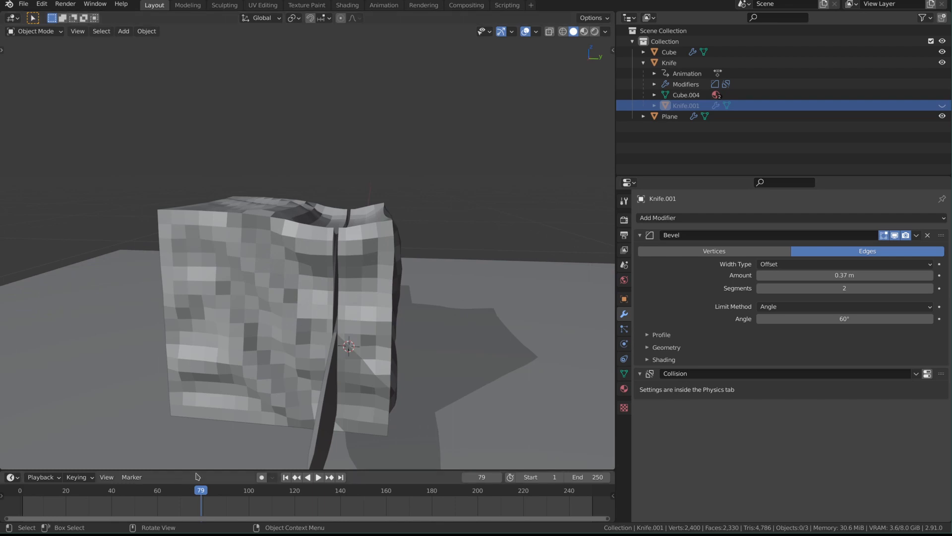
Step back frame by frame from 79 to 66 to examine how the cut in the cube develops.
key("Left")
key("Left")
key("Left")
key("Left")
key("Left")
key("Left")
key("Left")
key("Left")
key("Left")
key("Left")
key("Left")
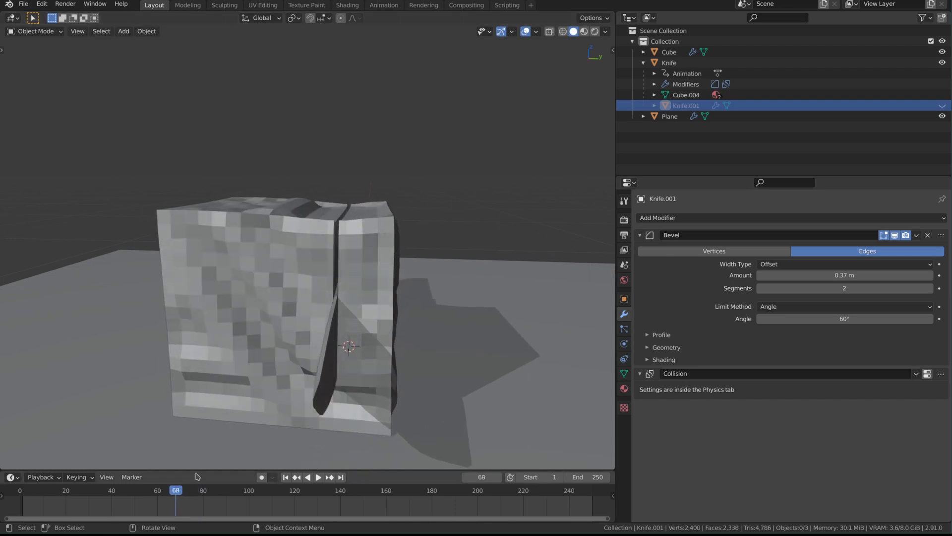
key("Left")
key("Left")
Unhide Knife.001, remove its Collision physics, and hide it again.
left_click(942, 105)
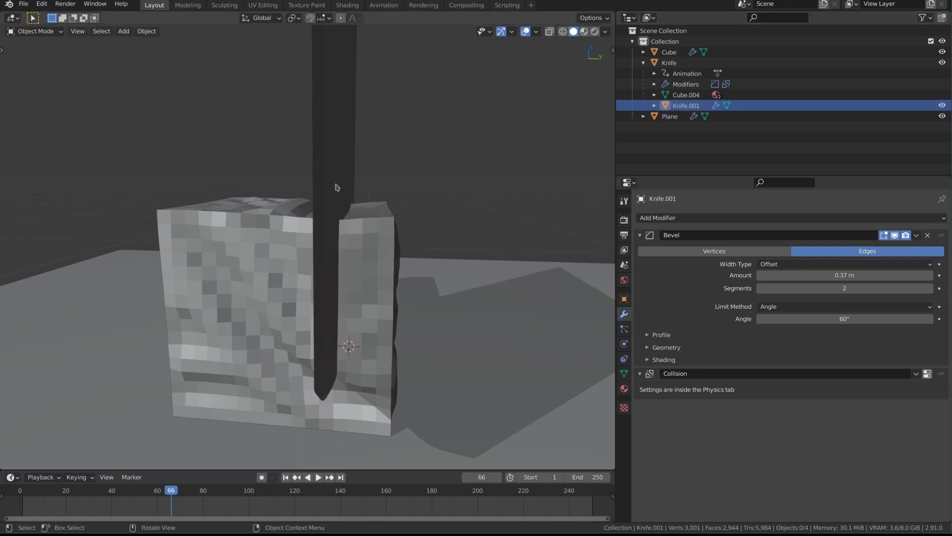
left_click(336, 187)
left_click(624, 343)
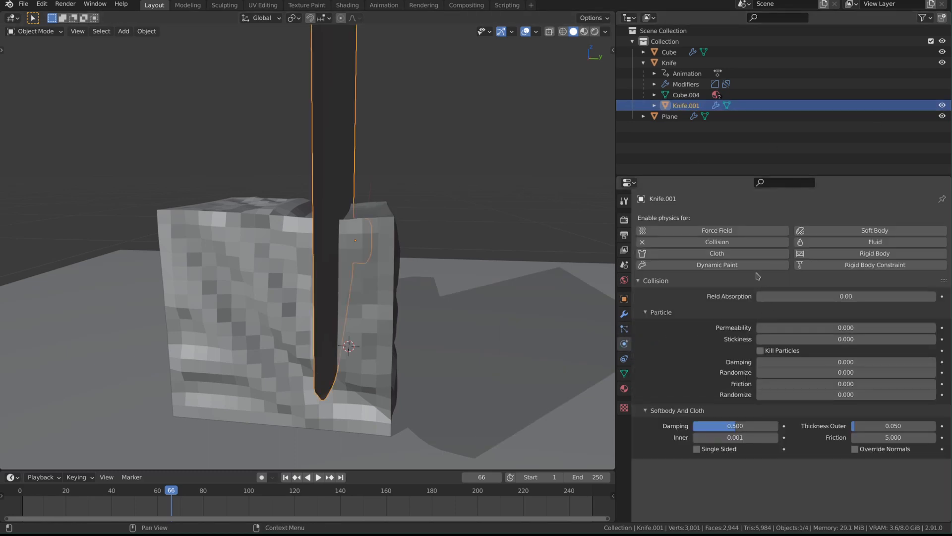
left_click(717, 242)
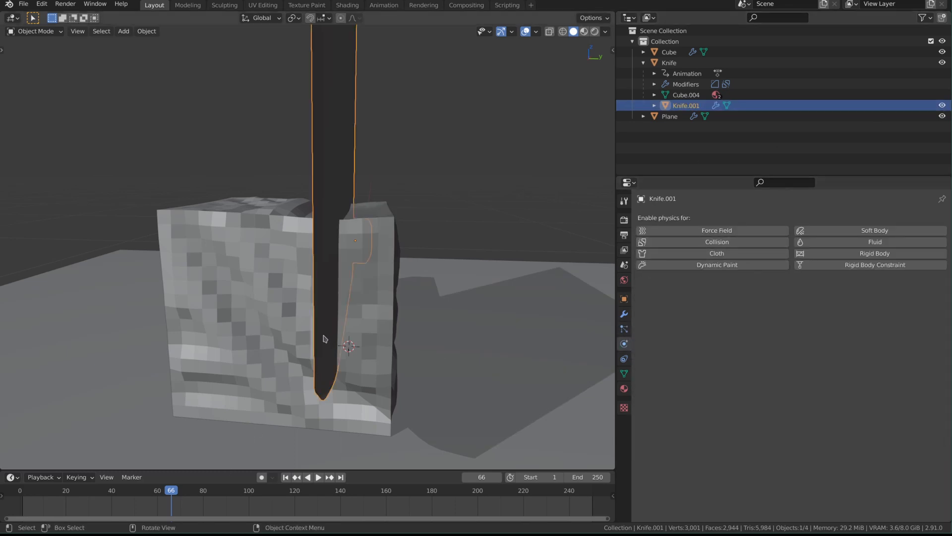
key("h")
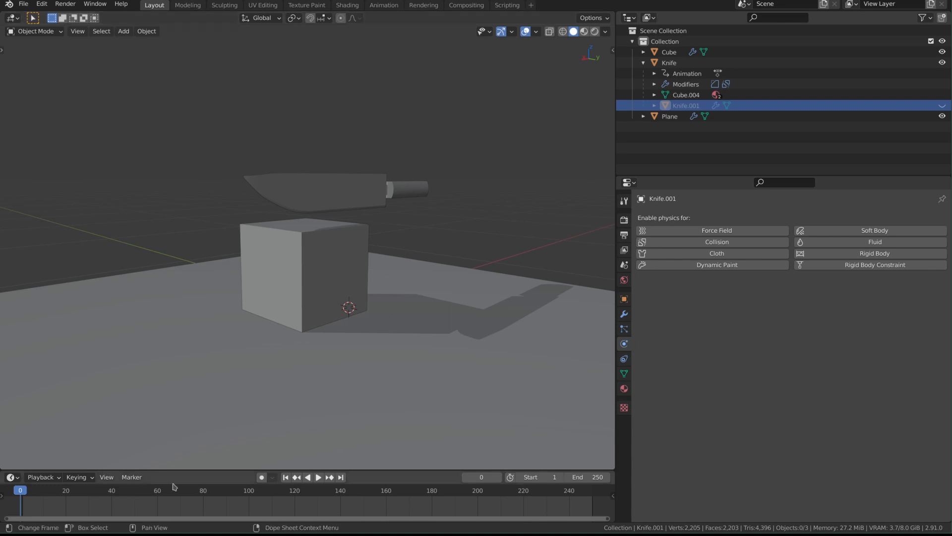
Replay the simulation and add a timeline marker at frame 86, where the knife has passed through the cube.
key("space")
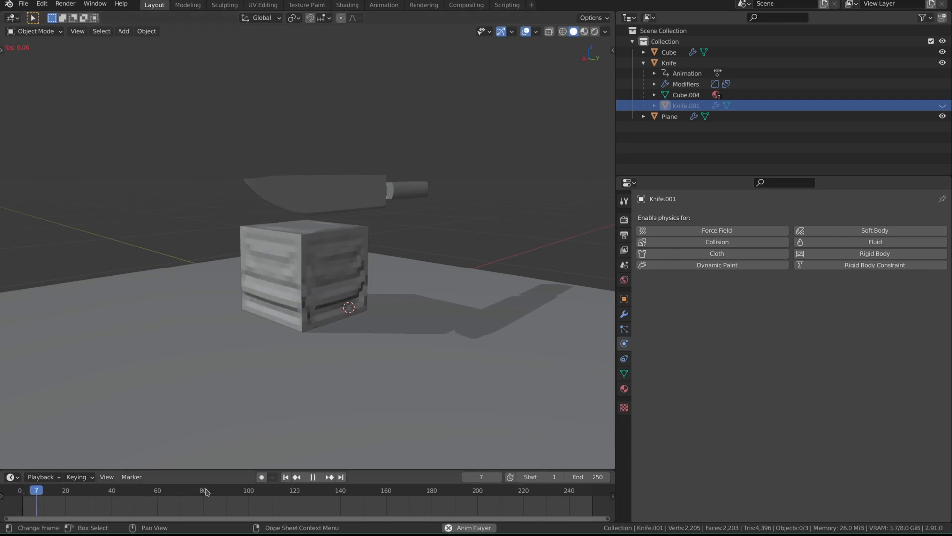
key("space")
left_click(214, 490)
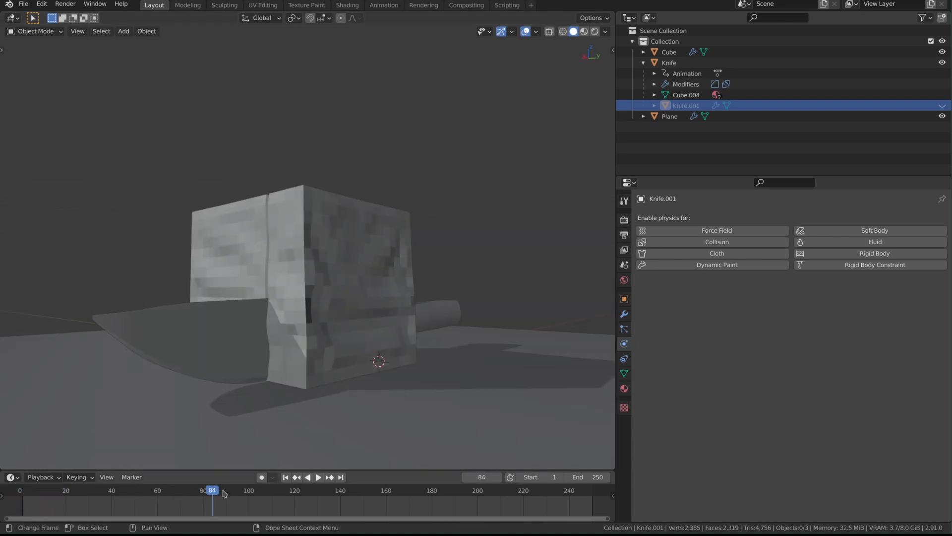
key("Right")
key("m")
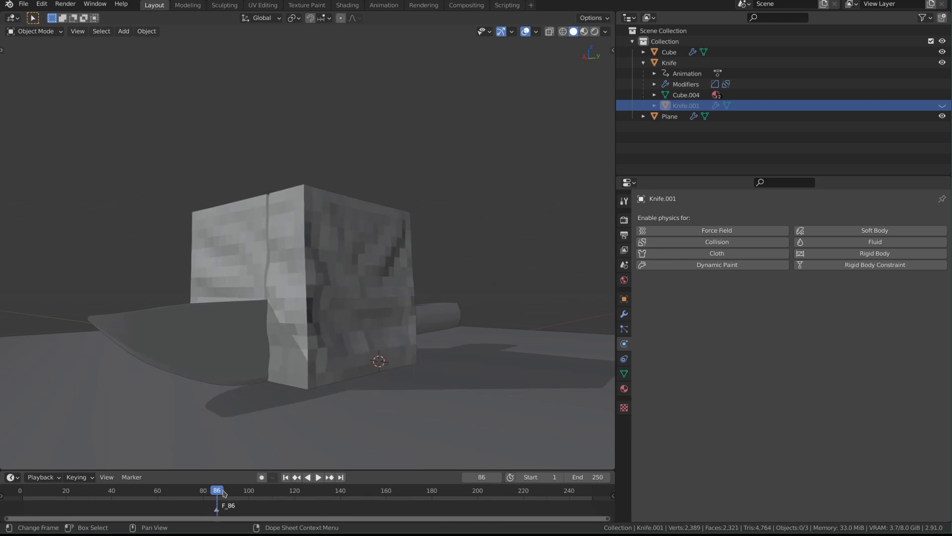
Bake the cube's soft body simulation from its cache settings.
left_click(366, 292)
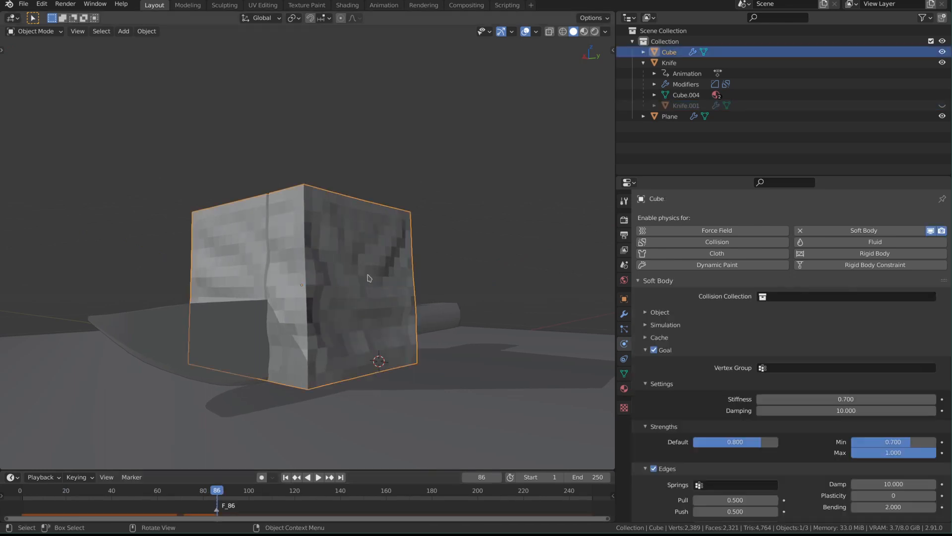
scroll(768, 378, "down", 5)
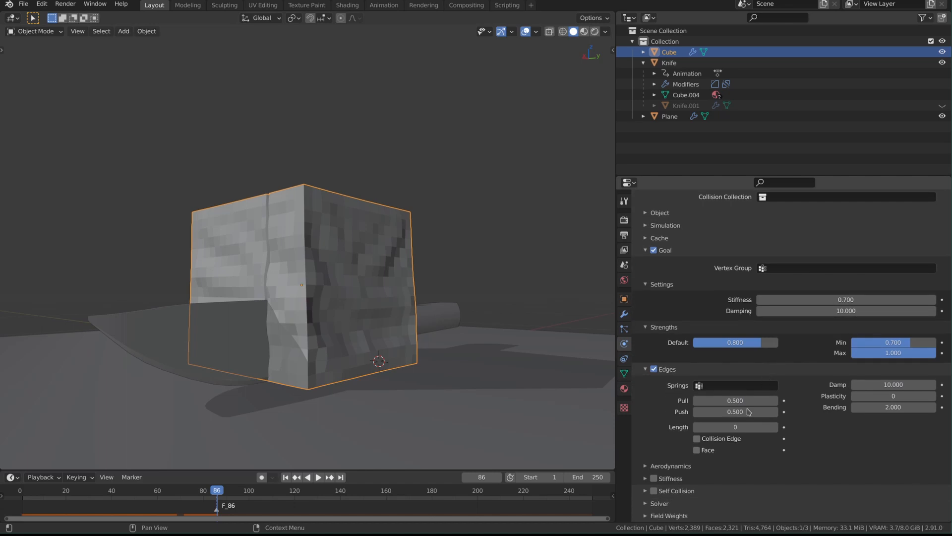
left_click(670, 238)
left_click(712, 358)
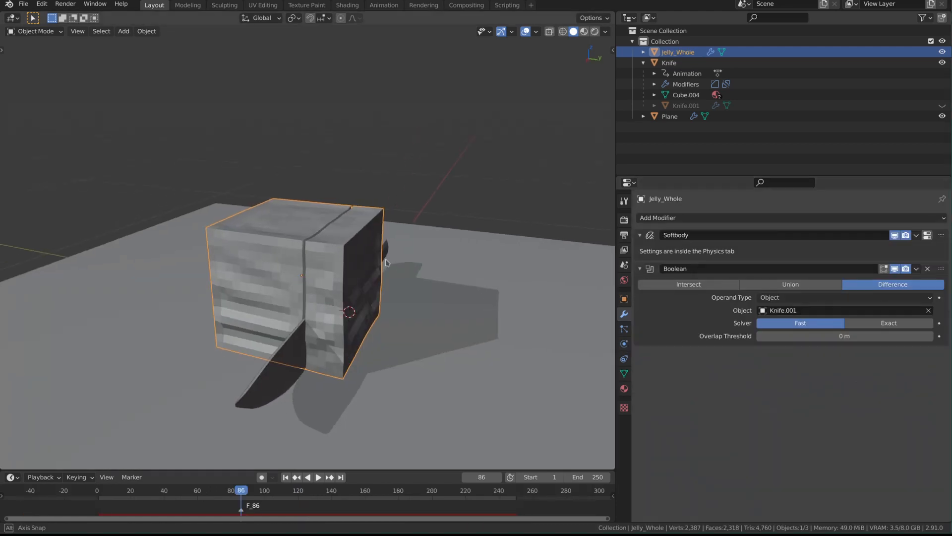
Duplicate Jelly_Whole in place and bake the copy's soft body simulation.
left_click(397, 259)
key("g")
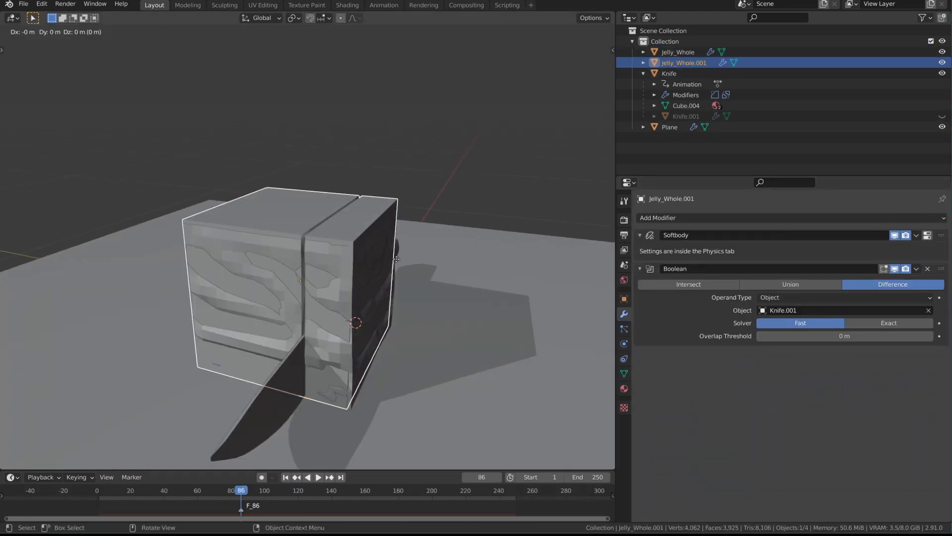
right_click(396, 259)
left_click(624, 343)
left_click(739, 447)
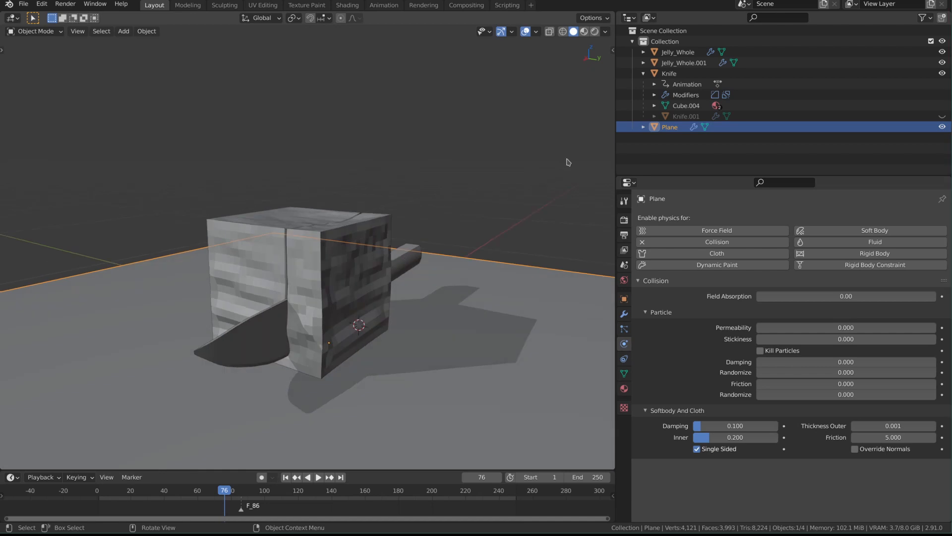
Hide Jelly_Whole, select Jelly_Whole.001, and advance the animation to the marker at frame 86.
left_click(942, 51)
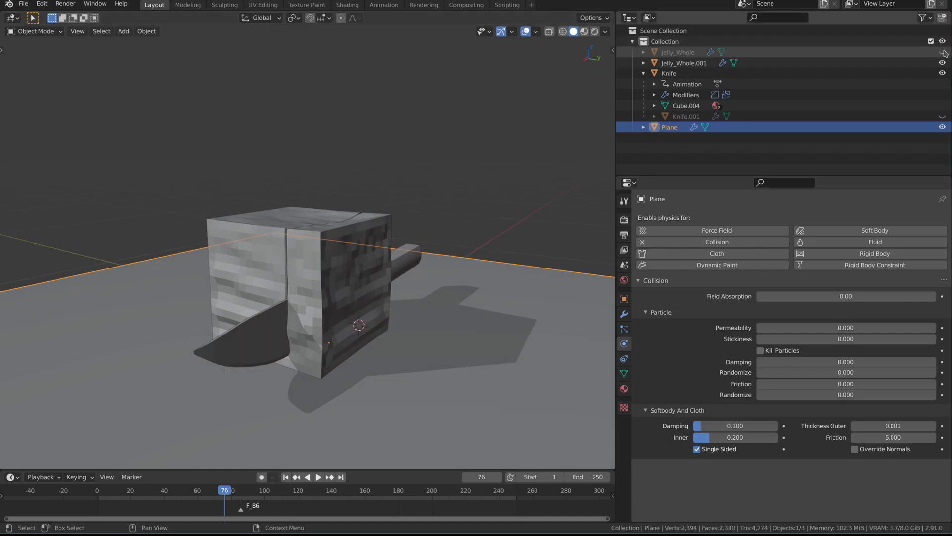
left_click(336, 269)
key("space")
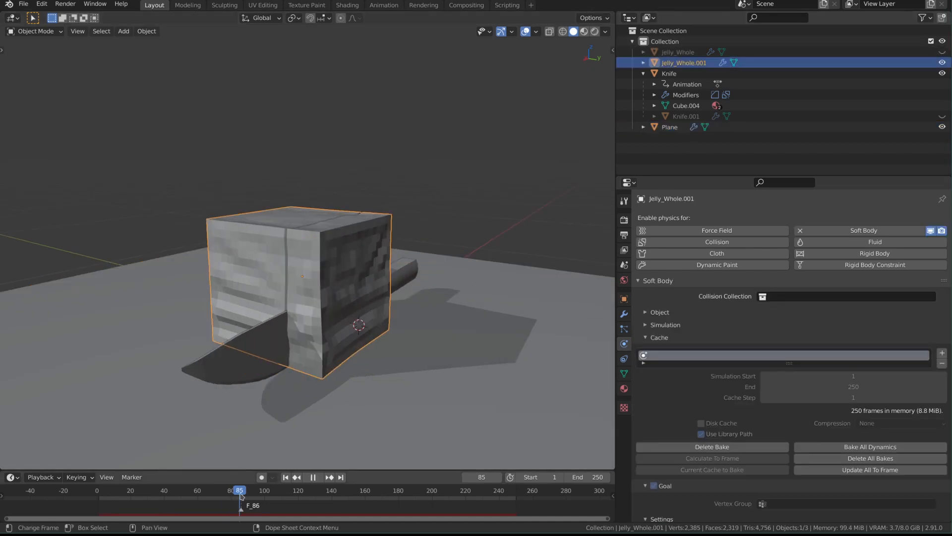
key("space")
Apply the Softbody modifier on Jelly_Whole.001 at frame 86 and check the resulting mesh in Edit Mode.
left_click(624, 314)
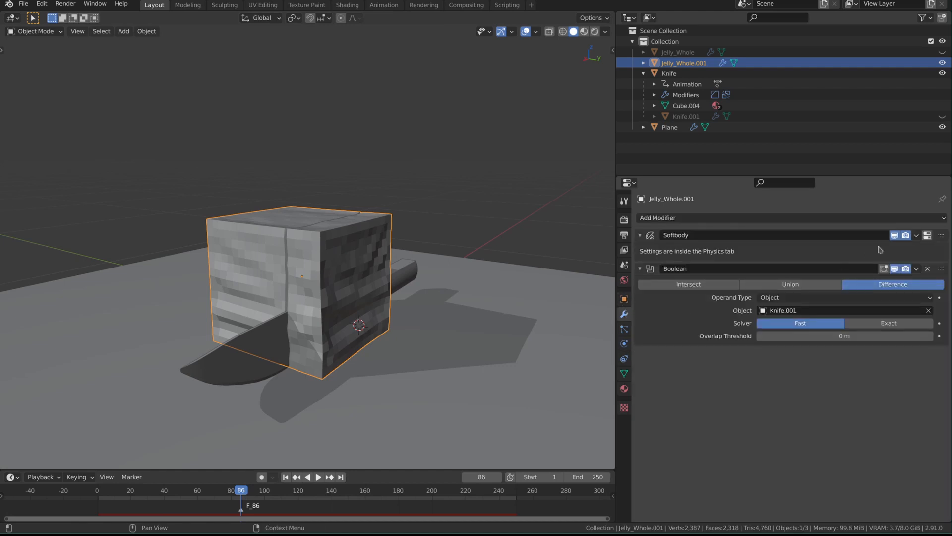
key("ctrl+a")
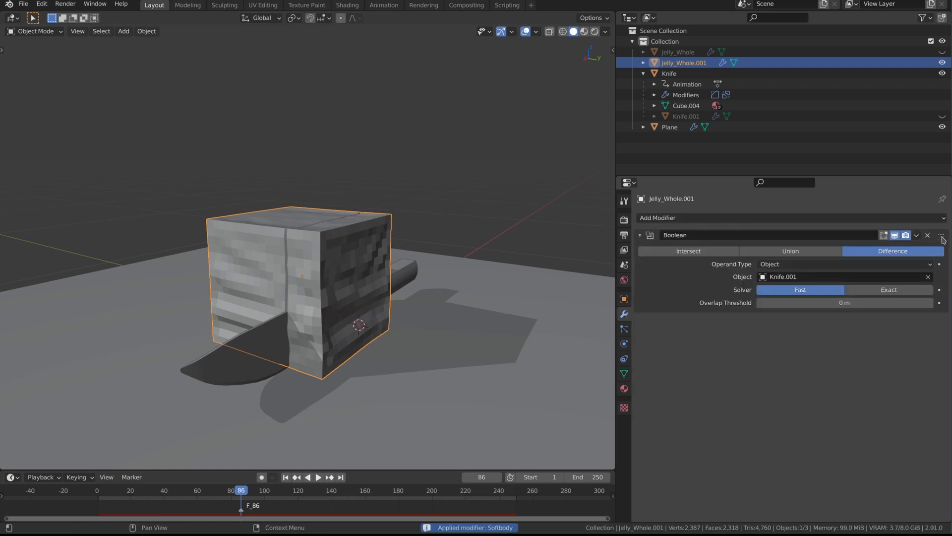
key("Tab")
scroll(381, 244, "up", 1)
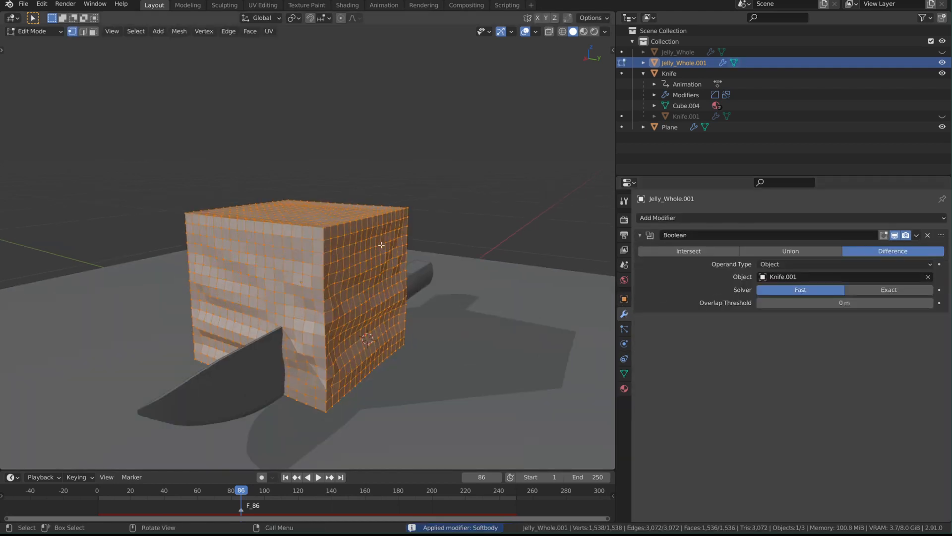
key("Tab")
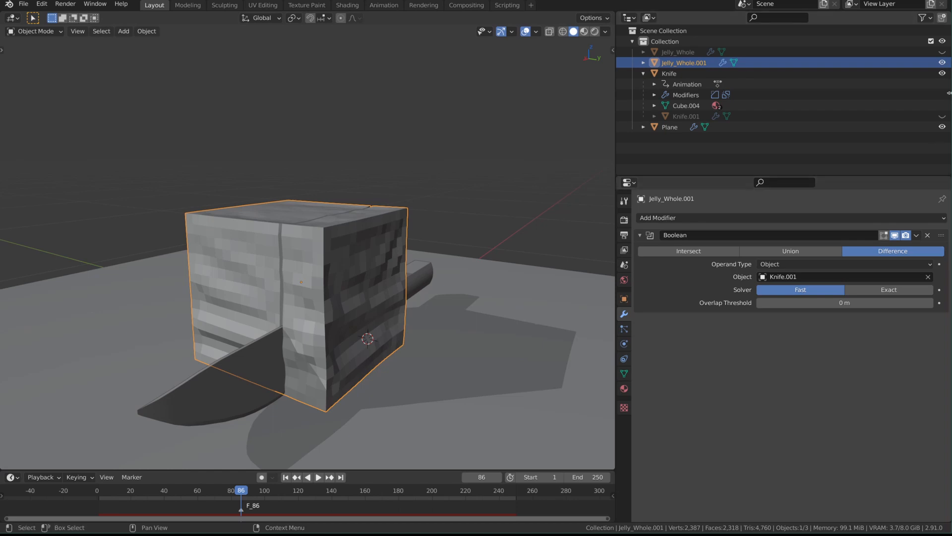
Unhide the Knife.001 cutter.
left_click(941, 116)
scroll(402, 270, "down", 2)
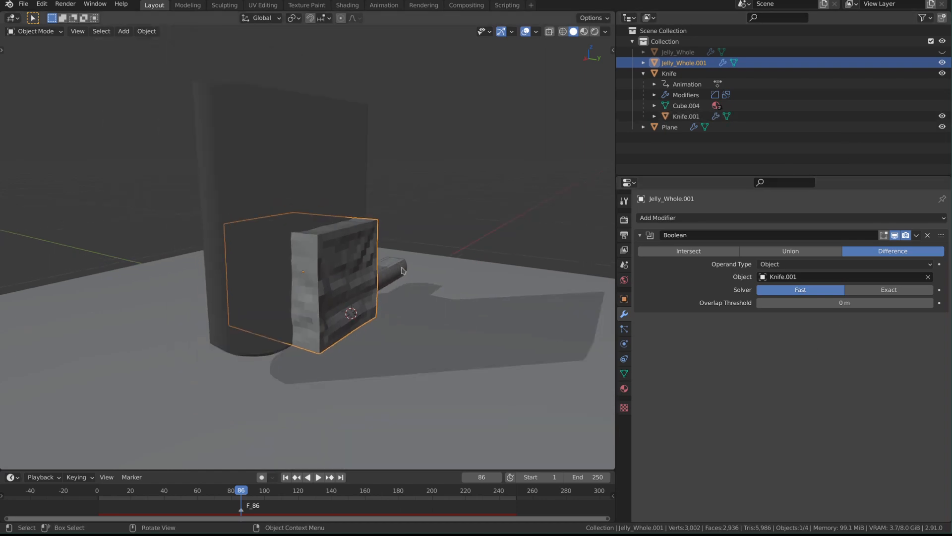
Lower the Knife.001 cutter along the global Z axis until it passes completely through the jelly cube.
left_click(313, 192)
key("g")
key("z")
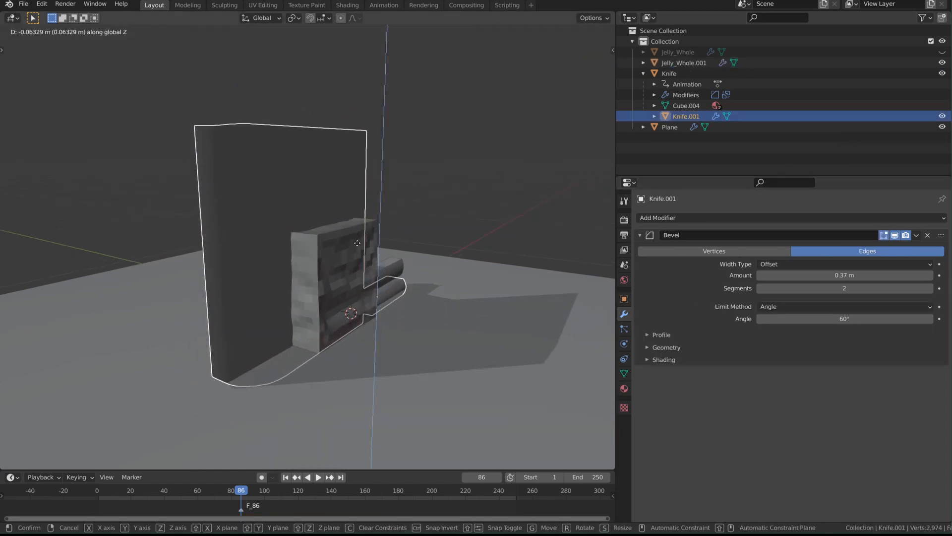
left_click(357, 248)
Apply the Boolean modifier on Jelly_Whole.001 and hide both the knife and its Knife.001 cutter.
key("h")
left_click(684, 63)
key("ctrl+a")
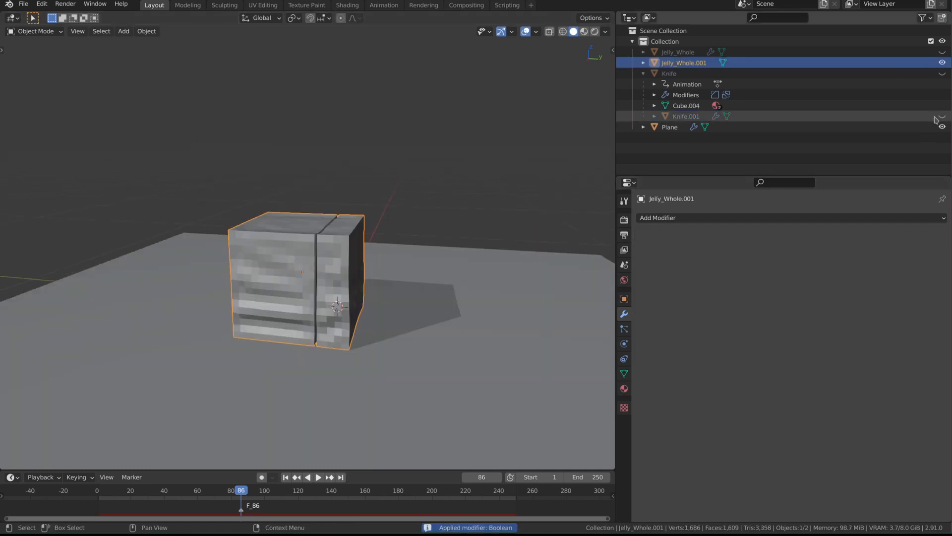
left_click(941, 115)
left_click(942, 73)
left_click(686, 116)
key("KP_Decimal")
key("g")
key("z")
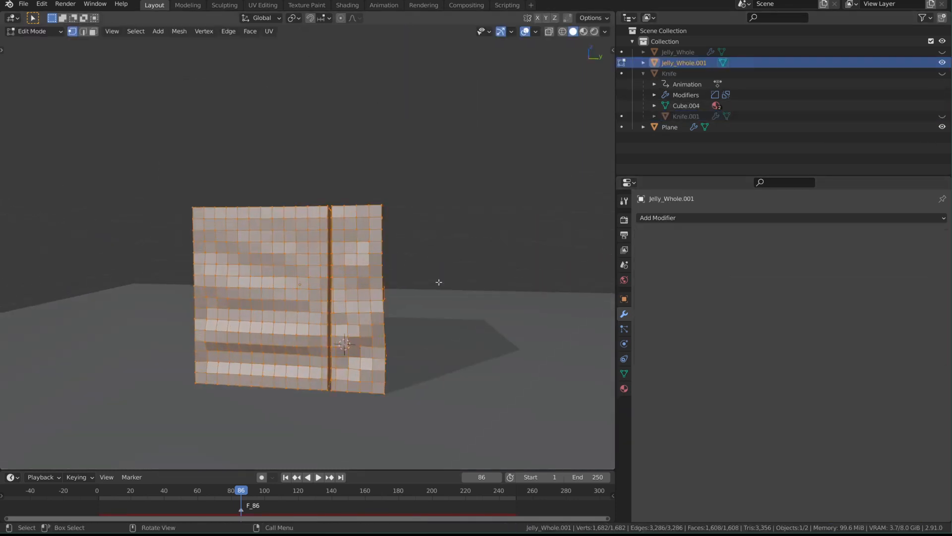
Separate the narrow cut slice of Jelly_Whole.001 into its own object, selecting it in a see-through side view.
key("KP_1")
key("KP_3")
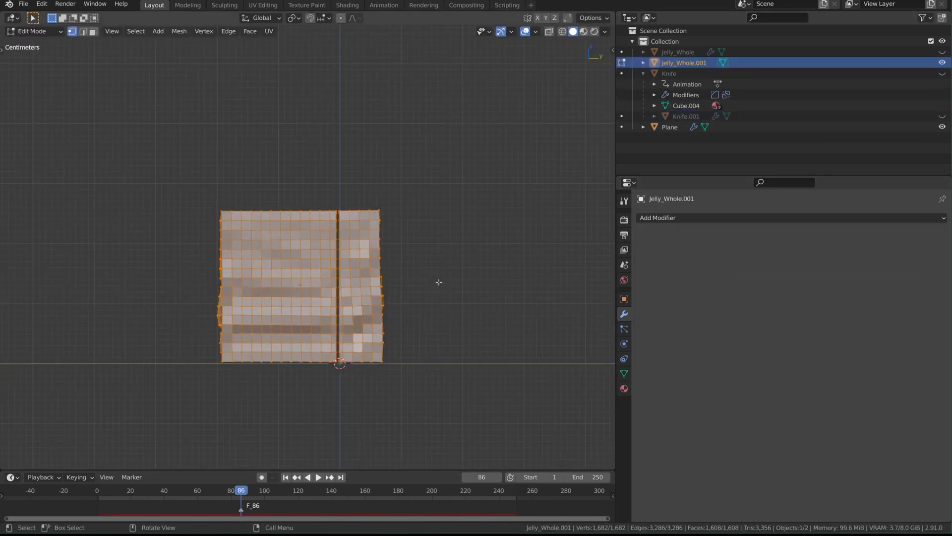
key("shift+z")
left_click_drag(479, 139, 338, 382)
key("p")
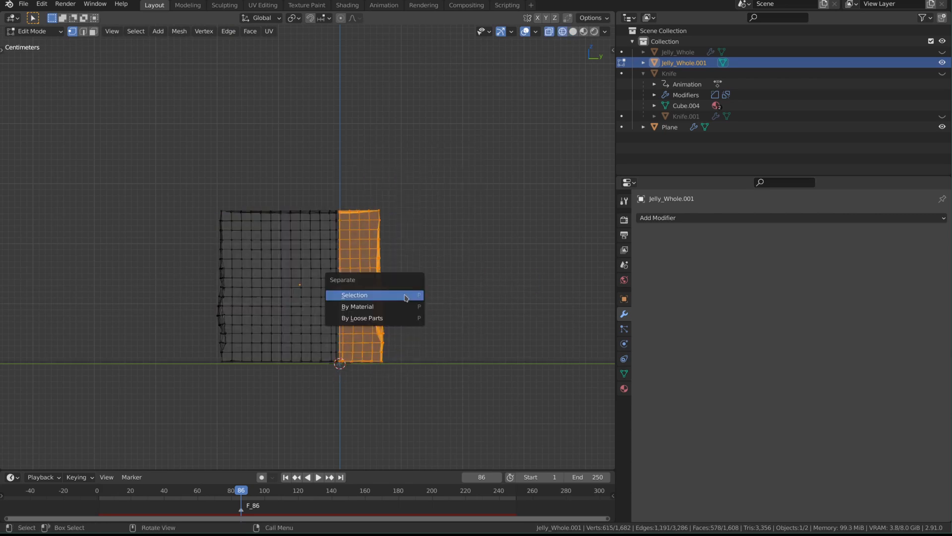
left_click(405, 293)
key("z")
middle_click_drag(319, 326, 392, 319)
key("Tab")
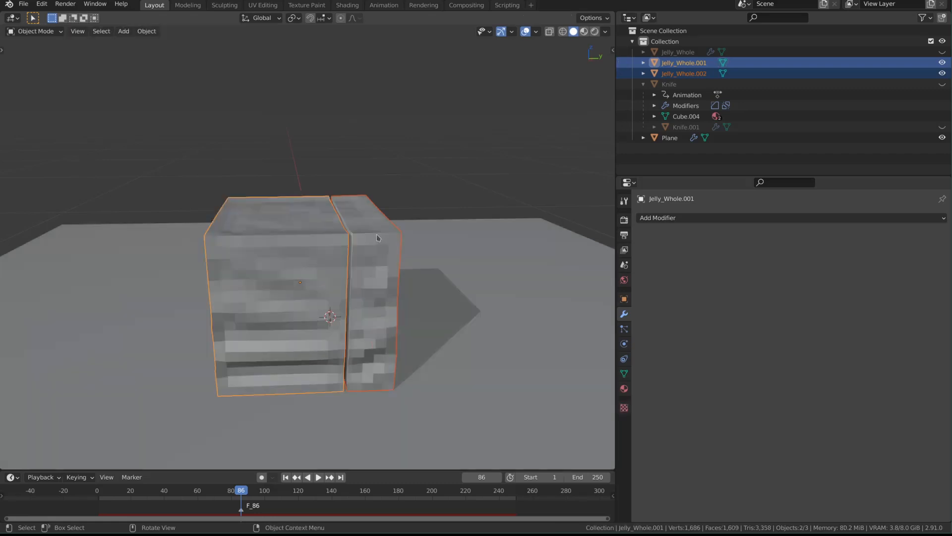
Hide the large piece Jelly_Whole.001 and delete the long strip faces covering the cut side of Jelly_Whole.002.
left_click(322, 262)
key("h")
left_click(362, 258)
middle_click_drag(362, 258, 229, 290)
key("Tab")
left_click(230, 290)
key("alt+3")
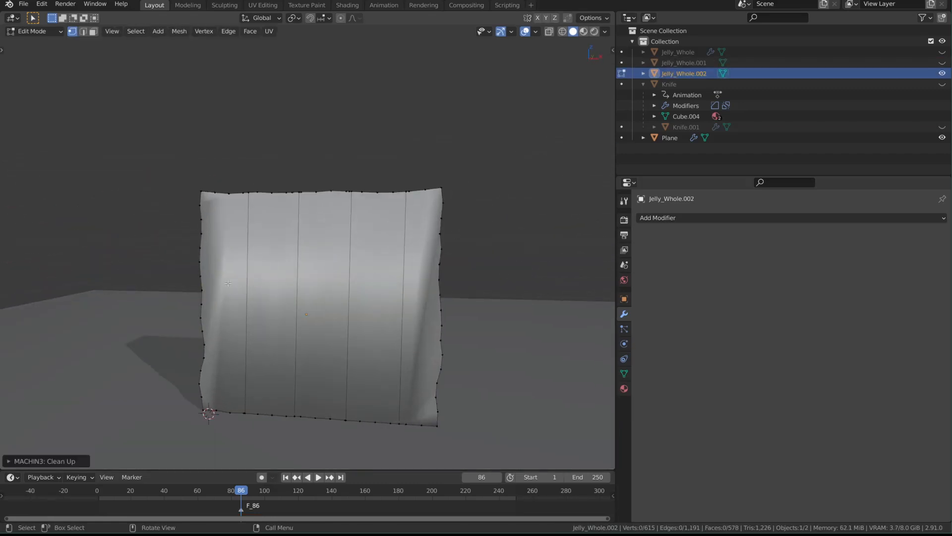
left_click(93, 31)
key("x")
middle_click_drag(317, 258, 380, 293)
key("1")
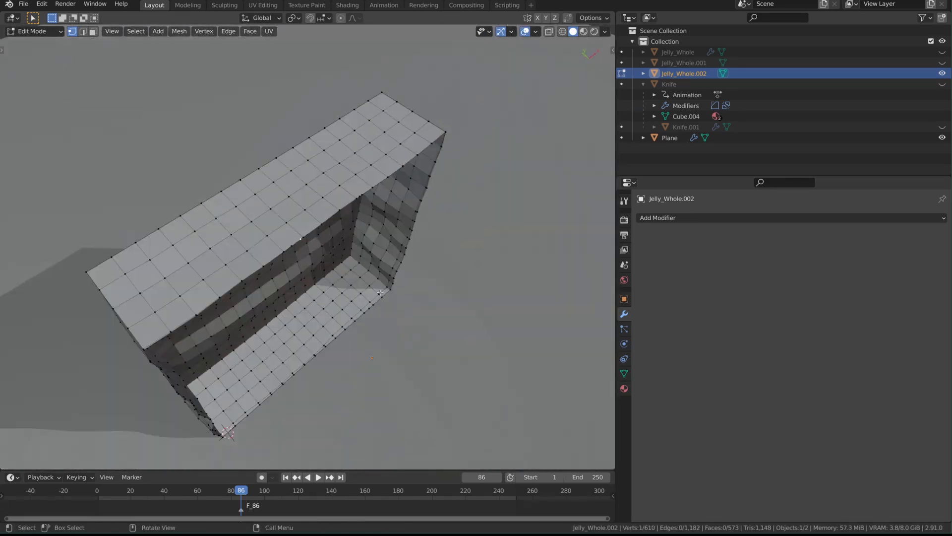
Close the open cut side of Jelly_Whole.002 with Grid Fill along its boundary edge loop.
left_click(422, 200, "alt")
scroll(422, 200, "up", 3)
key("g")
key("Escape")
mouse_move(478, 296)
middle_mouse_down()
mouse_move(407, 278)
mouse_move(512, 262)
mouse_move(489, 283)
middle_mouse_up()
left_click(513, 262, "alt")
key("ctrl+f")
left_click(561, 278)
scroll(489, 282, "down", 5)
middle_click_drag(312, 383, 359, 223)
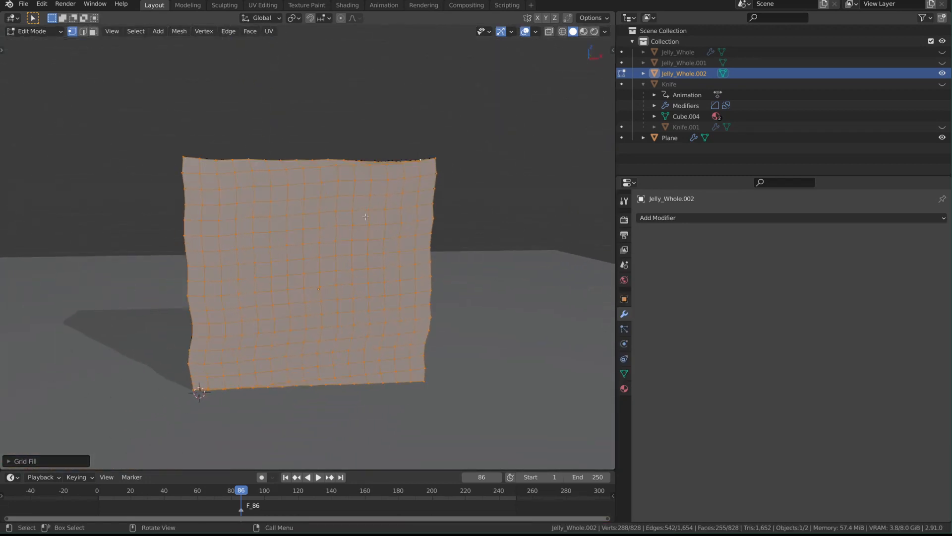
Adjust the Grid Fill options on the cut side, trying offsets of 1 and -1, another span, and Simple Blending.
left_click(71, 458)
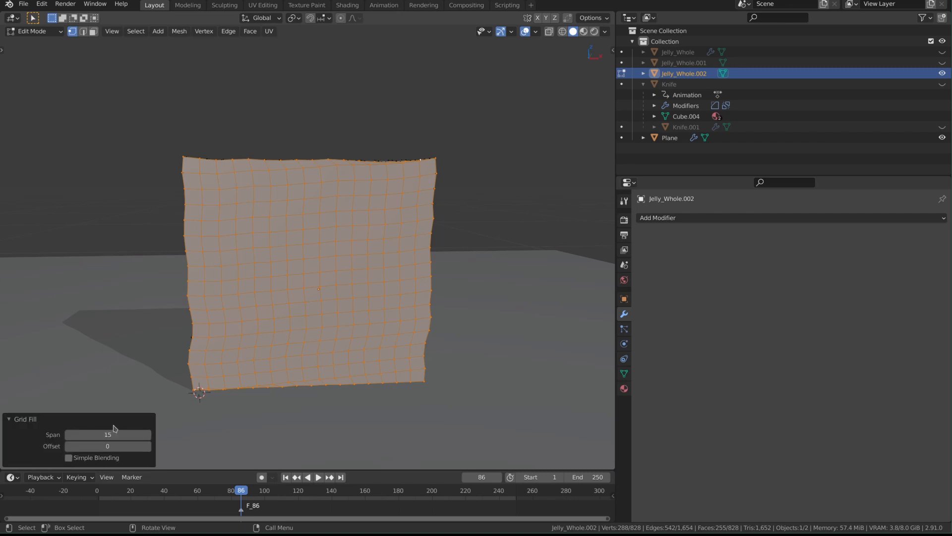
left_click(147, 447)
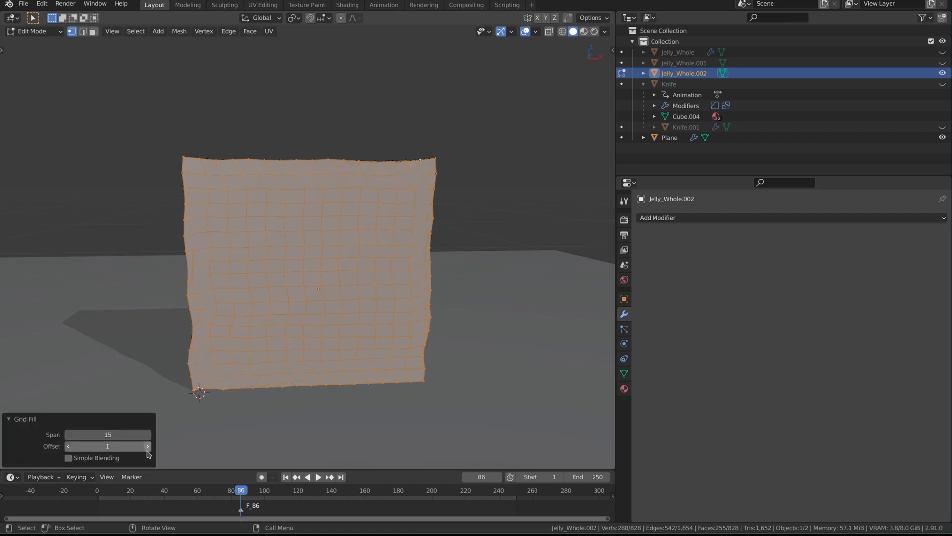
left_click(69, 447)
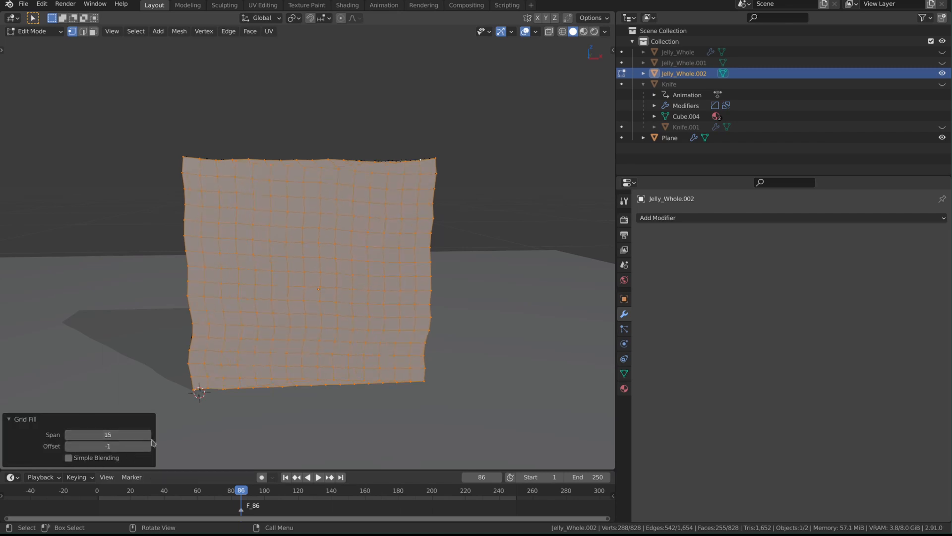
left_click(148, 435)
left_click(81, 458)
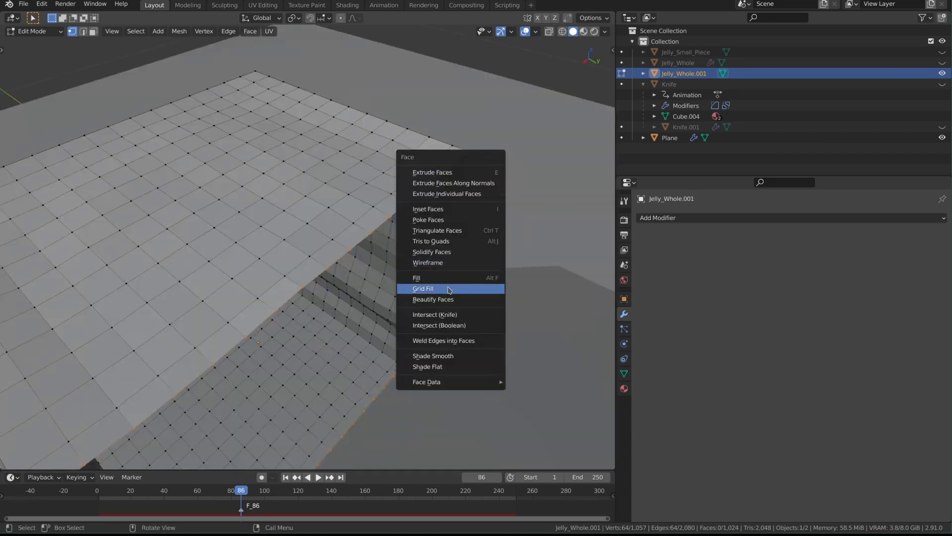
Grid Fill the open cut side of the large piece Jelly_Whole.001.
left_click(455, 289)
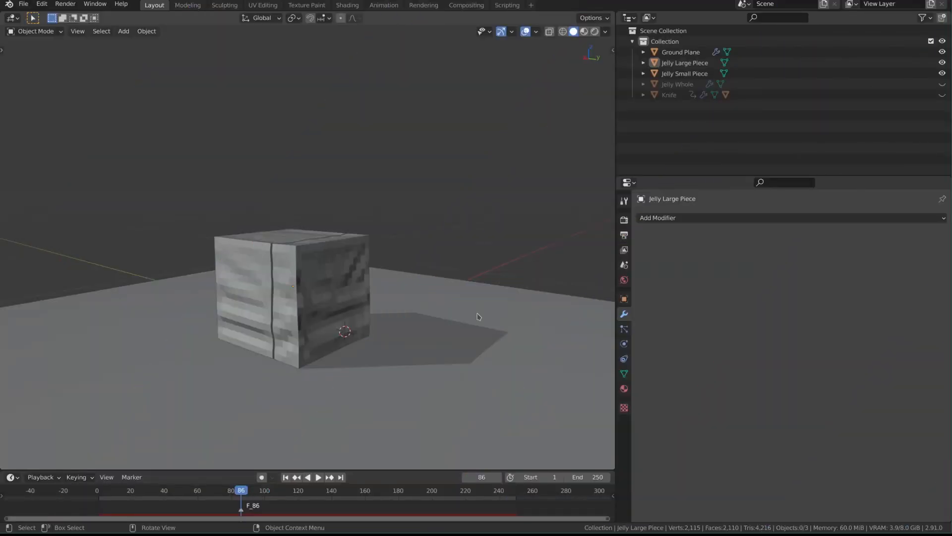
Keyframe Jelly Small Piece's viewport and render visibility off at frame 85 and on at frame 86.
middle_click_drag(365, 276, 382, 290)
left_click(350, 281)
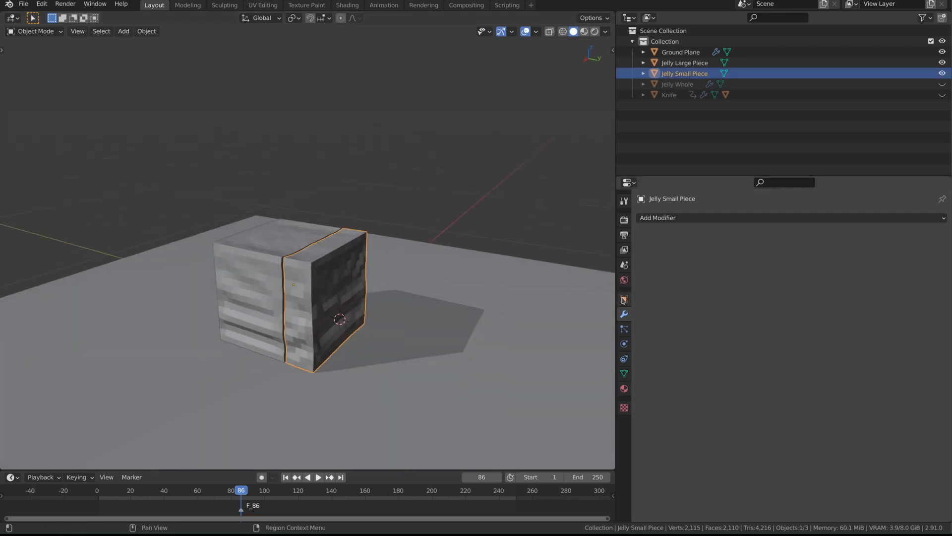
left_click(625, 298)
left_click(677, 429)
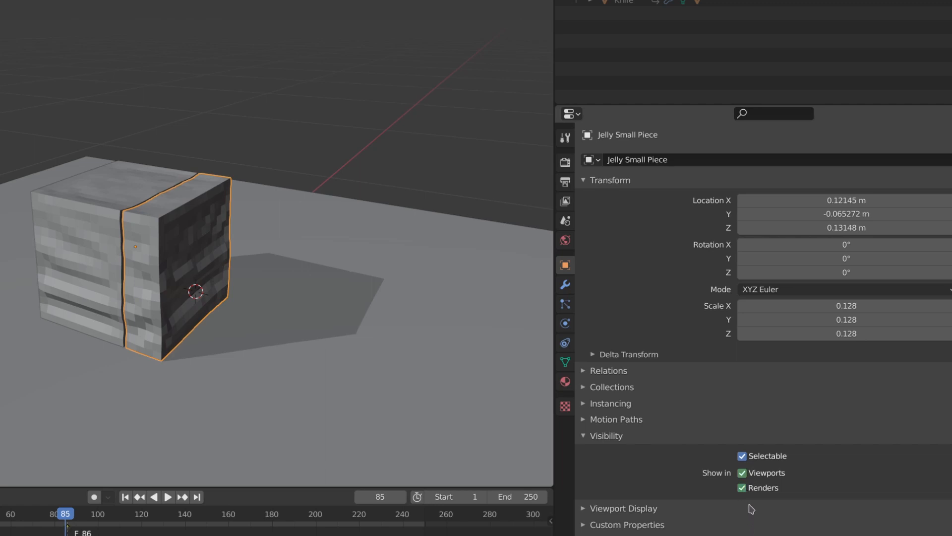
left_click(743, 473)
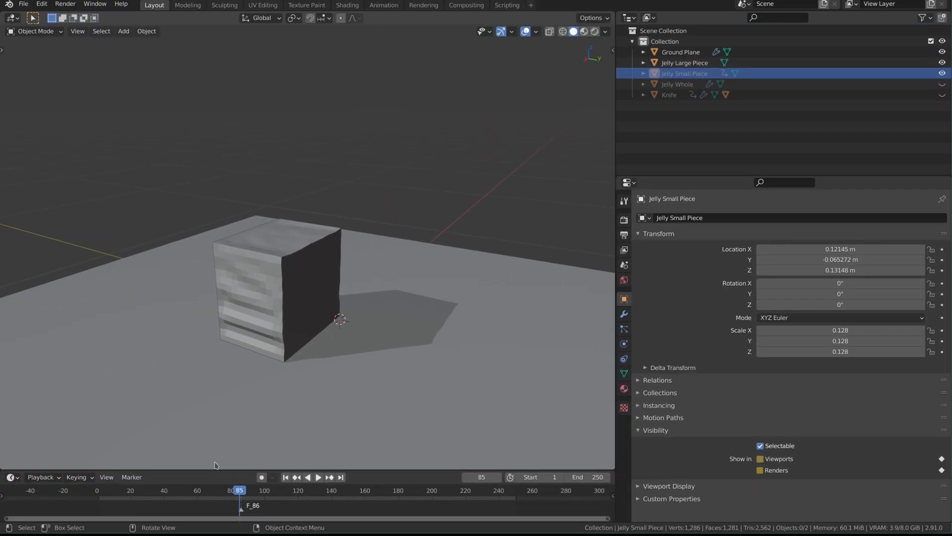
Keyframe Jelly Large Piece's viewport and render visibility off at frame 85 and on at frame 86.
left_click(105, 273)
left_click(742, 473)
left_click(742, 488)
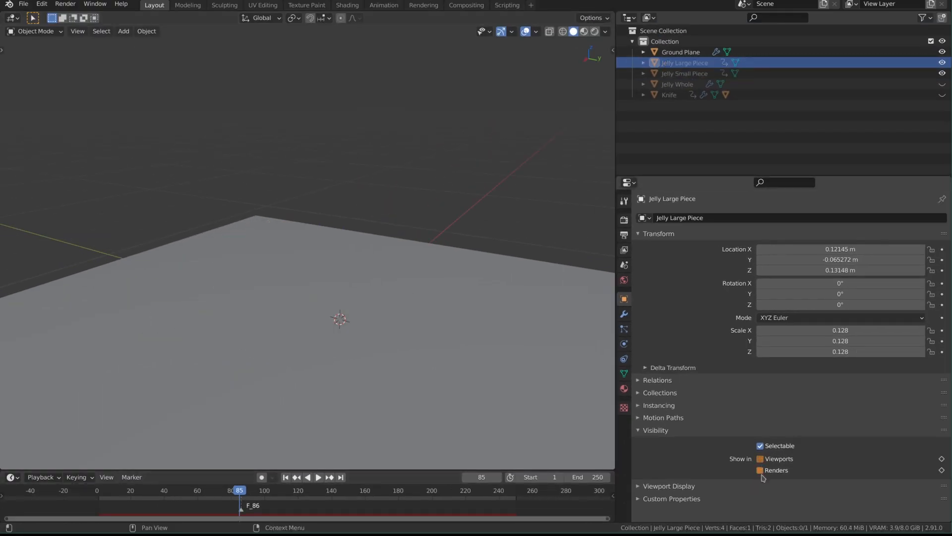
left_click(742, 488)
left_click(741, 473)
left_click(760, 458)
left_click(759, 471)
key("i")
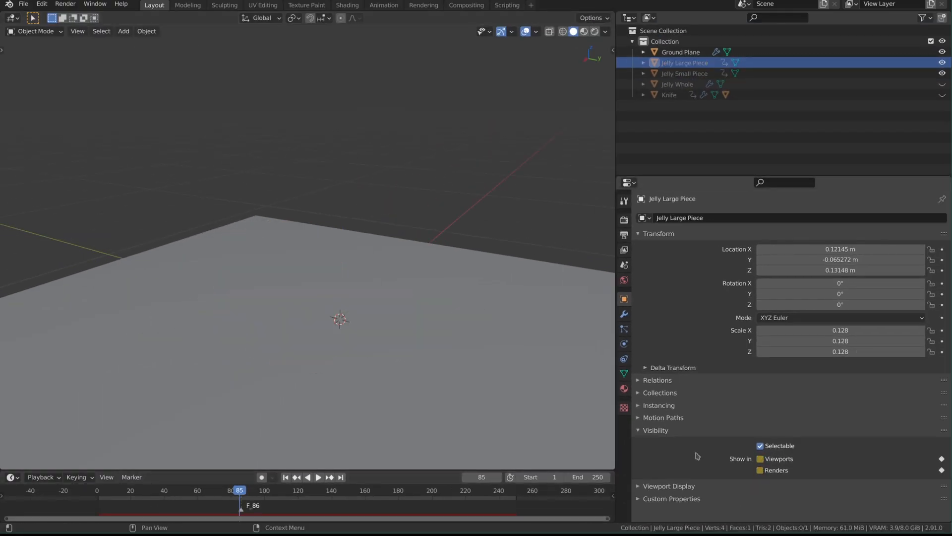
key("Right")
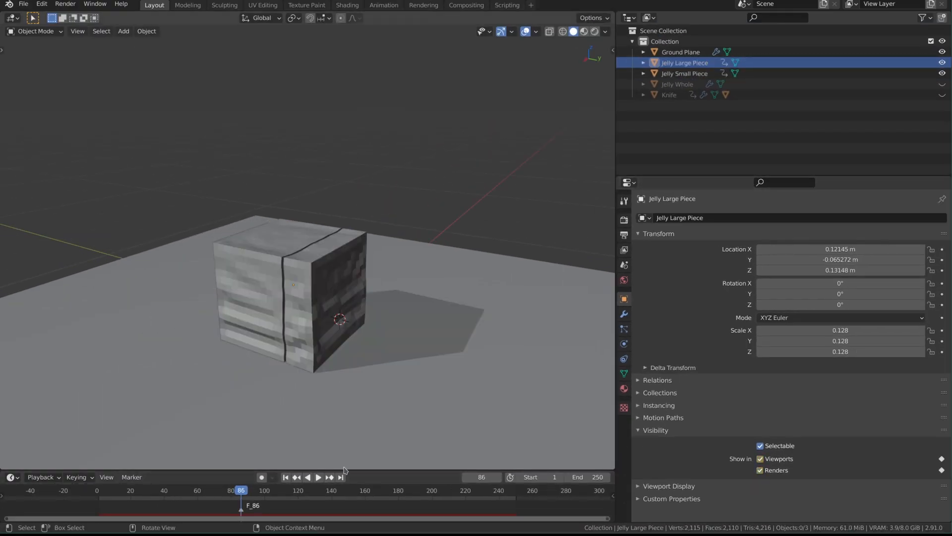
Play the animation around frame 86 to check when the two jelly pieces appear.
left_click(233, 492)
key("space")
key("space")
left_click(240, 495)
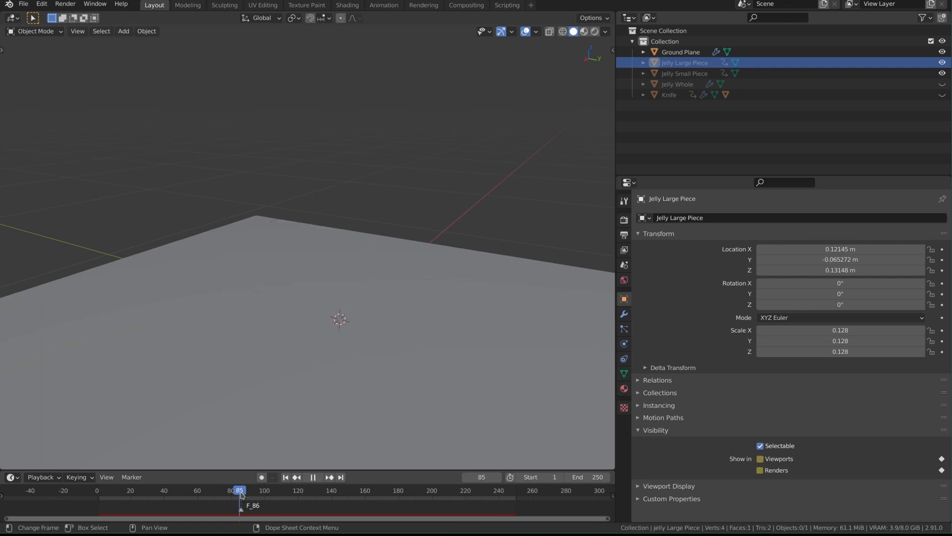
key("space")
Unhide Jelly Whole and keyframe its viewport and render visibility on at frame 85 and off at frame 86.
key("Left")
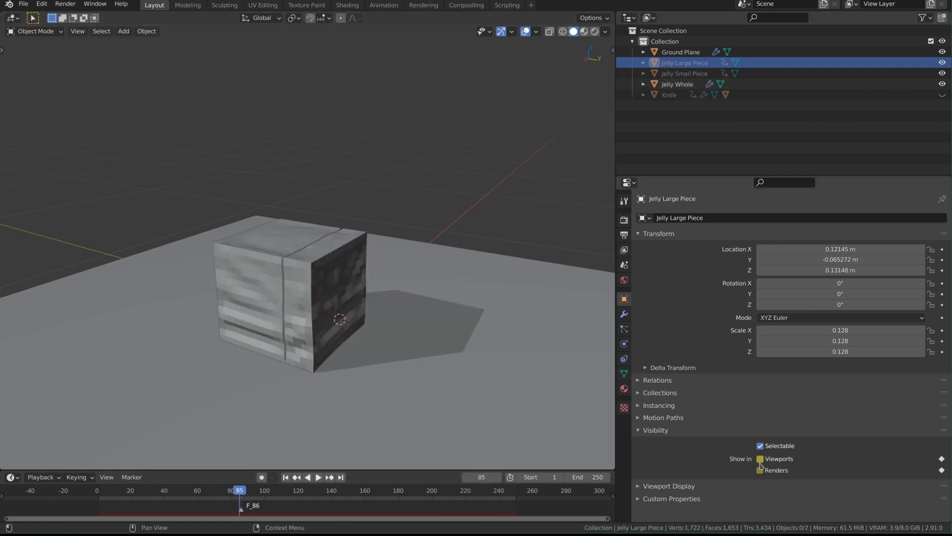
left_click(767, 87)
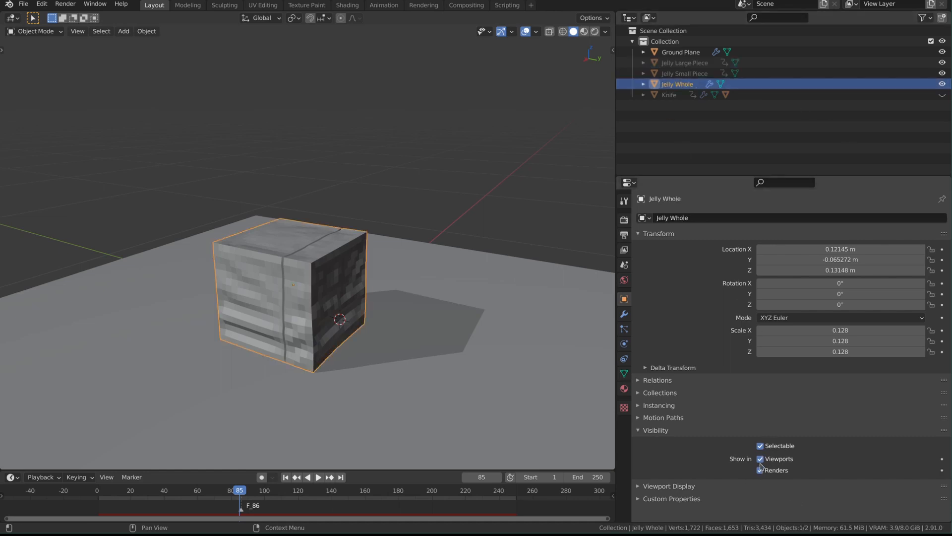
key("i")
key("Right")
left_click(760, 459)
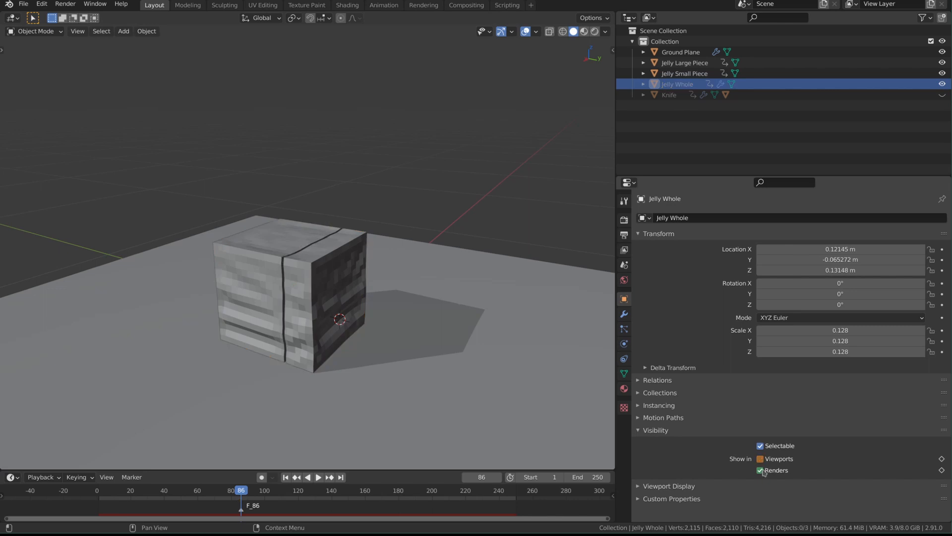
key("i")
Play the animation from frame 66 to check the swap between the whole jelly and the cut pieces.
left_click(207, 489)
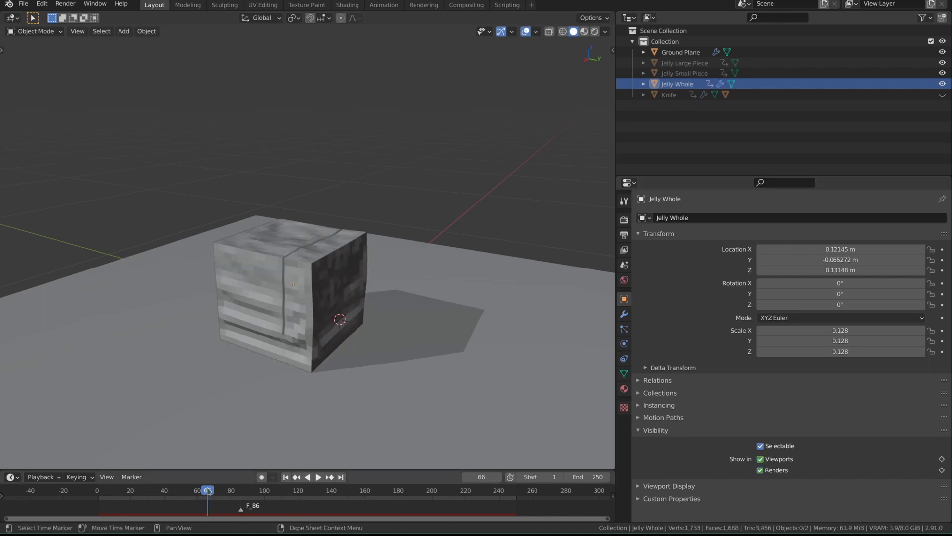
key("space")
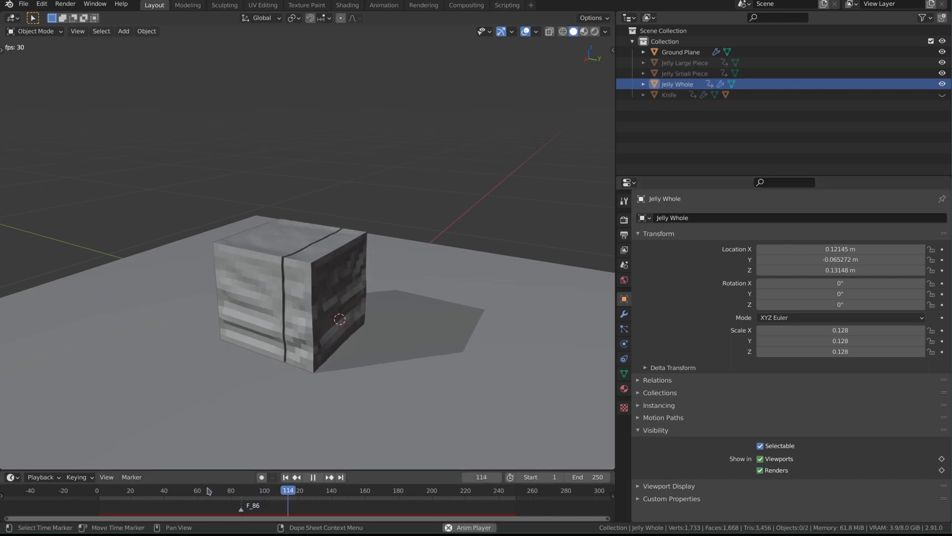
left_click(208, 489)
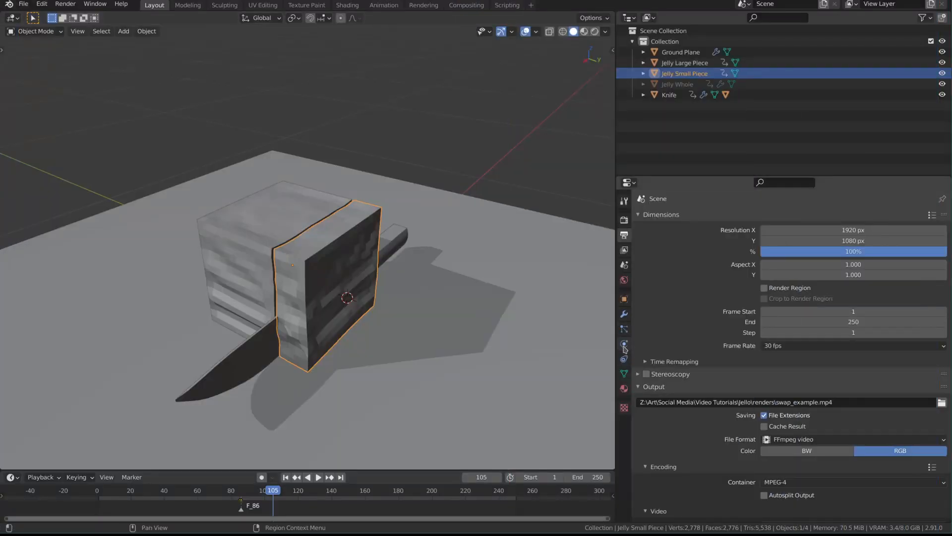
Enable Soft Body physics on Jelly Small Piece at frame 86 and set its cache simulation start to 86.
left_click(624, 347)
middle_click_drag(422, 331, 441, 295)
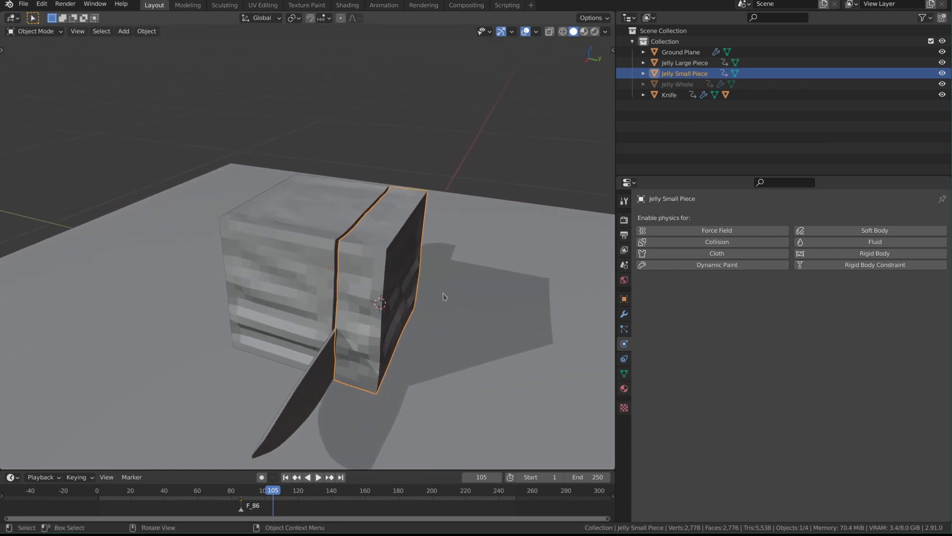
left_click(241, 492)
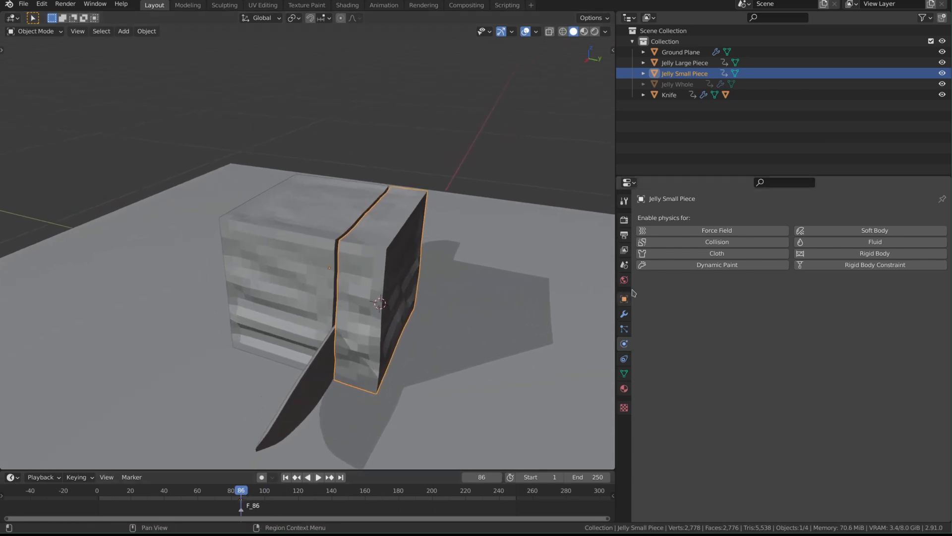
left_click(866, 230)
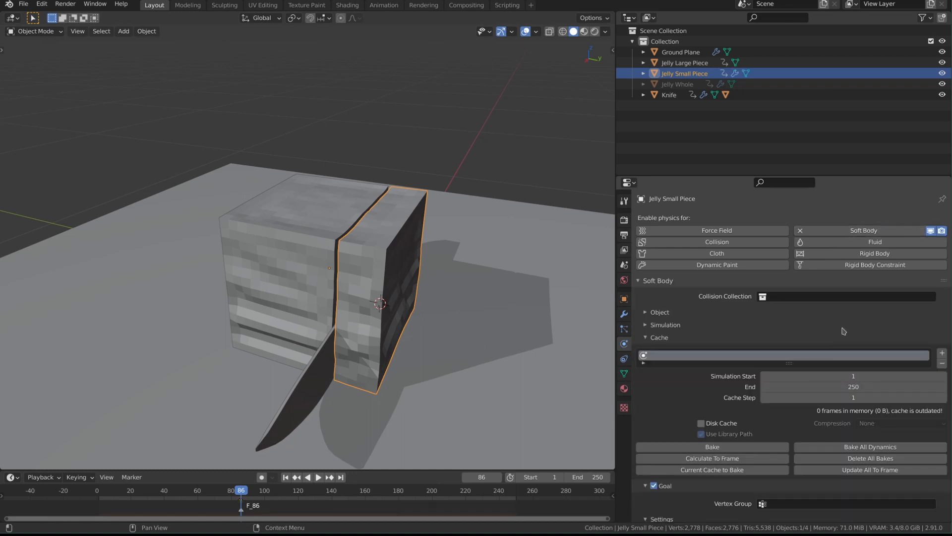
scroll(844, 331, "down", 4)
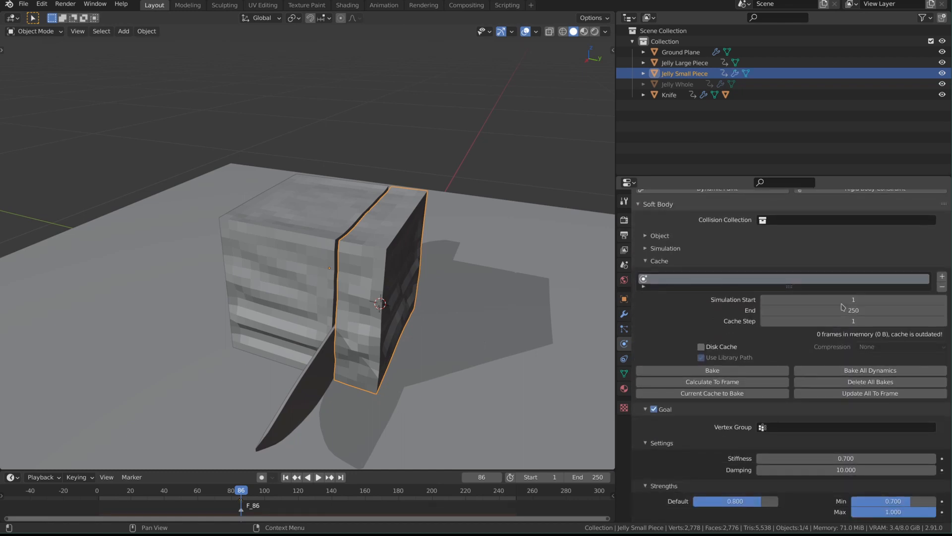
left_click(844, 299)
type("86")
key("Return")
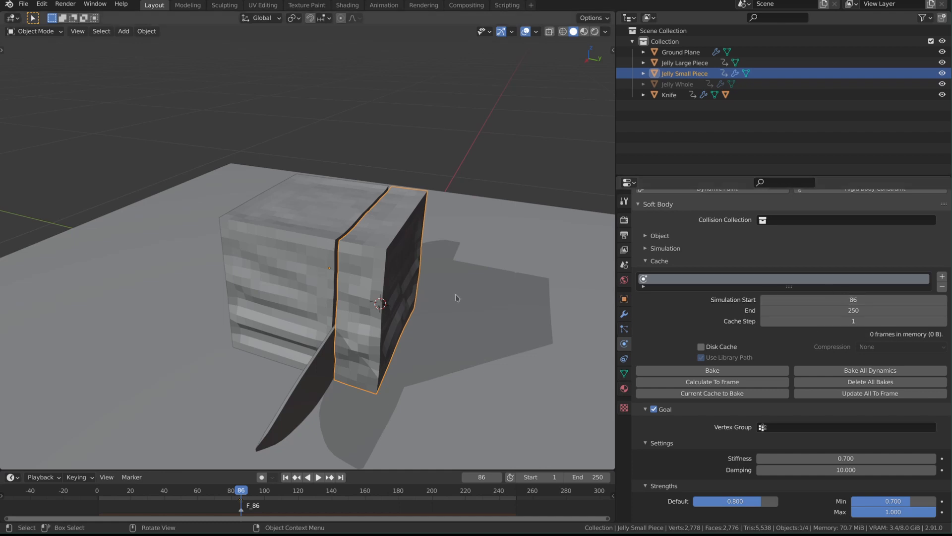
Enable Soft Body physics on Jelly Large Piece and add a new simulation cache slot.
left_click(684, 62)
left_click(875, 230)
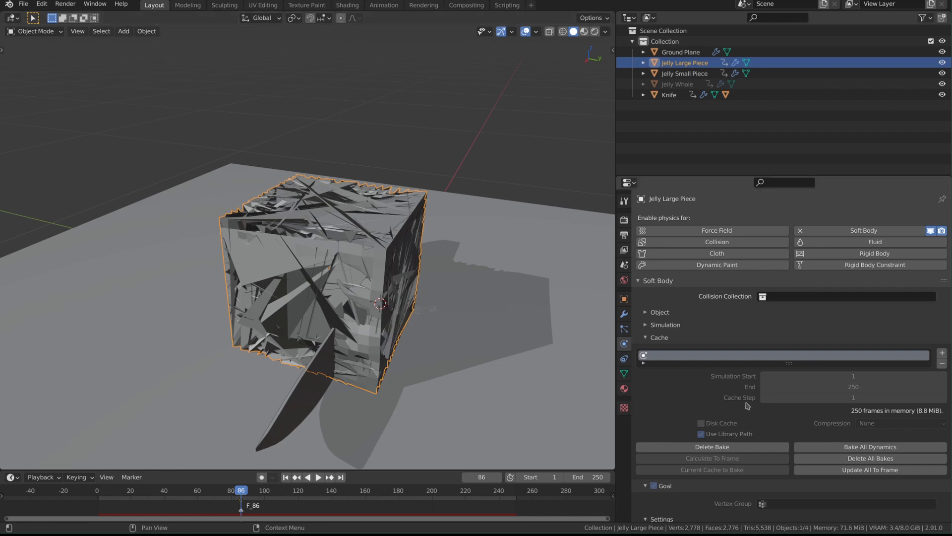
scroll(777, 372, "down", 3)
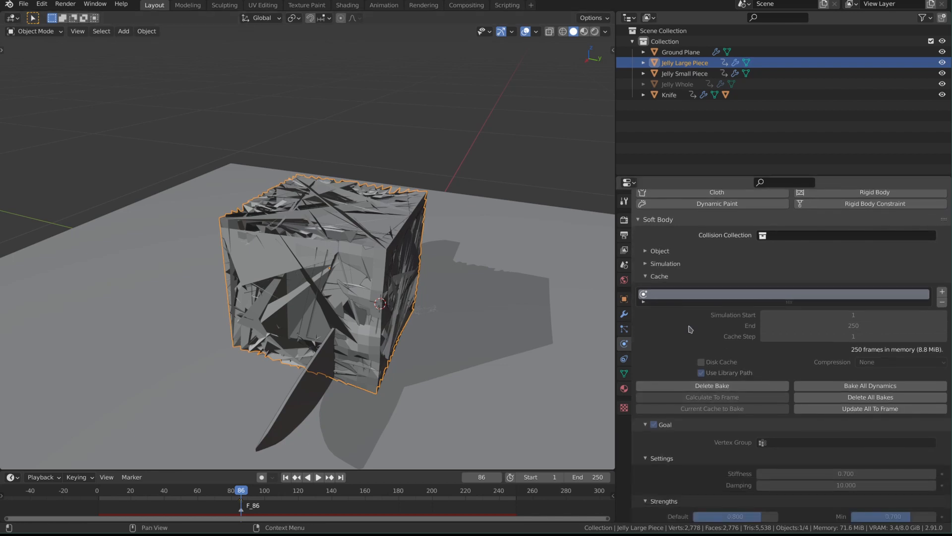
left_click(942, 292)
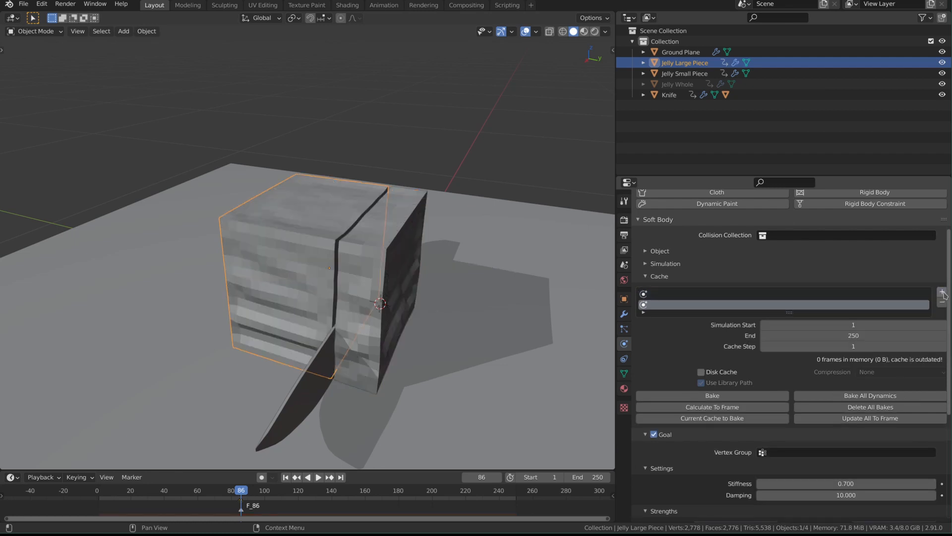
Set the simulation start of Jelly Large Piece's new soft body cache to 86 and play the animation.
left_click(883, 324)
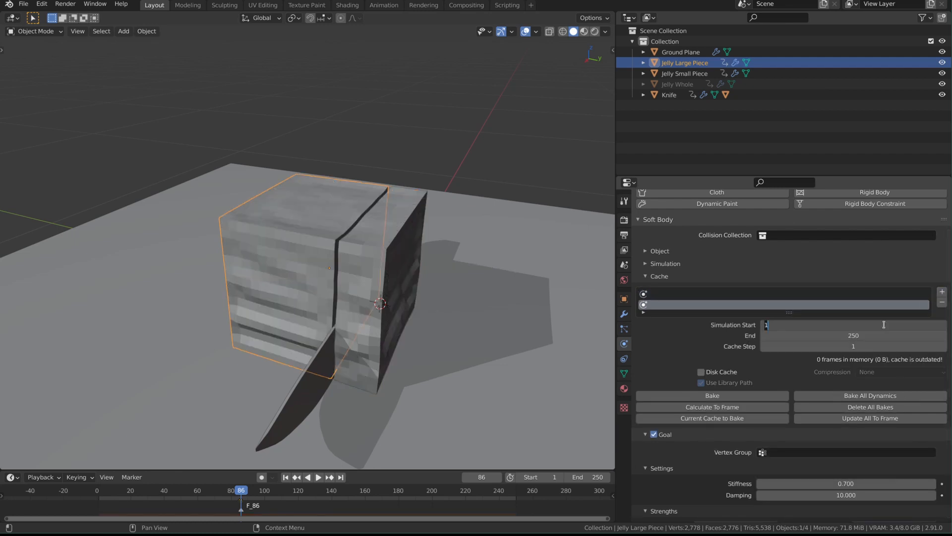
type("86")
key("Return")
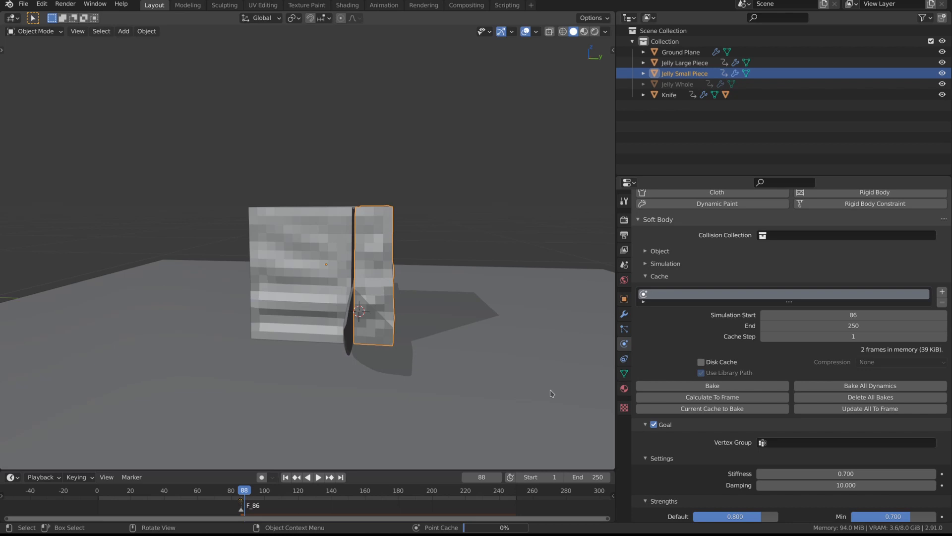
key("space")
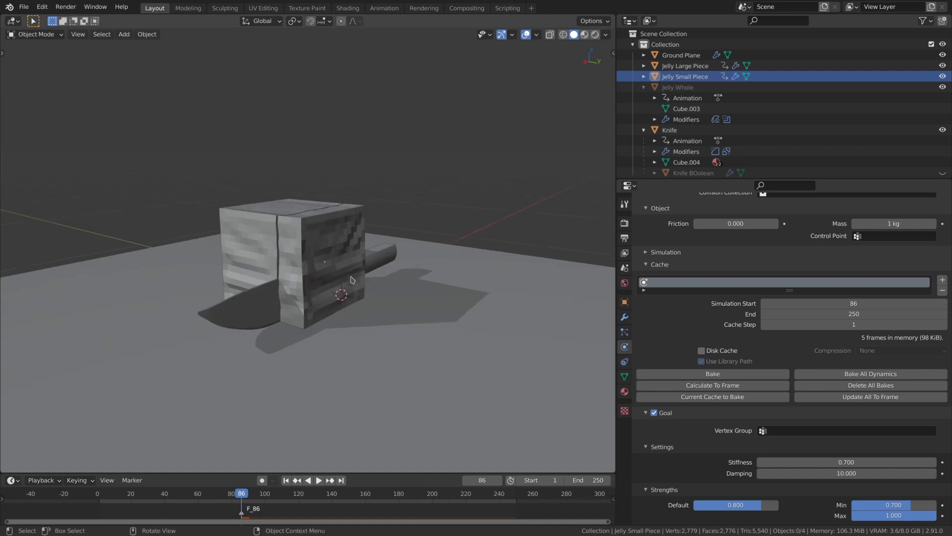
Set Jelly Large Piece's soft body mass to 0.4 kg and bake its simulation.
left_click(279, 259)
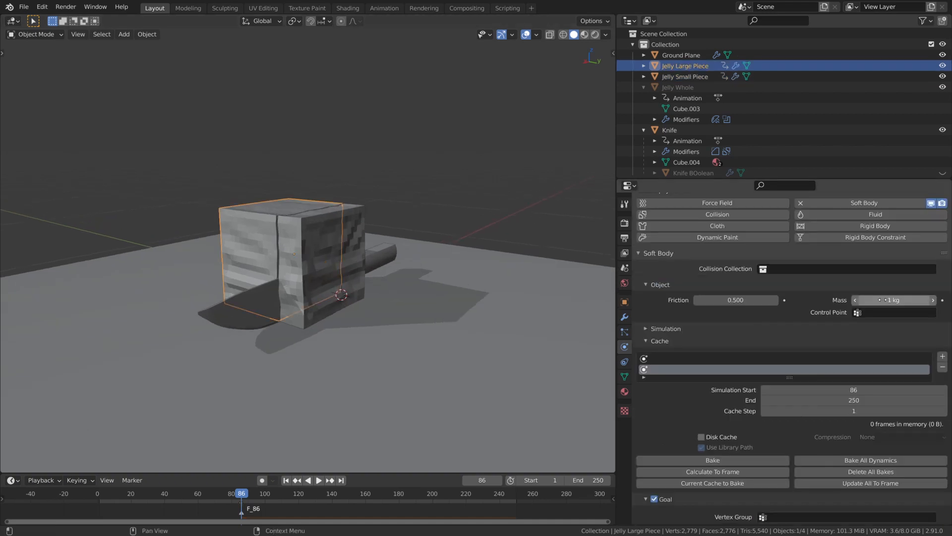
left_click(882, 299)
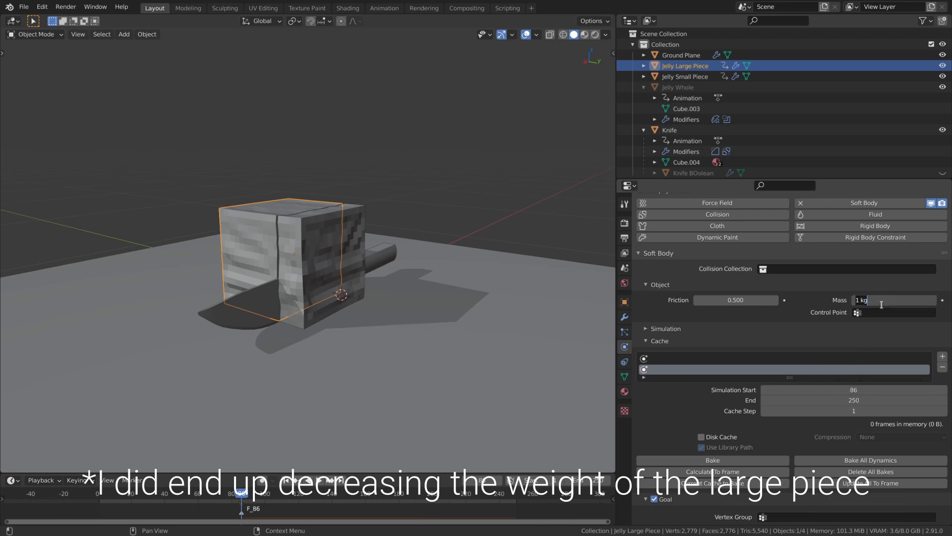
type("0.4")
key("Return")
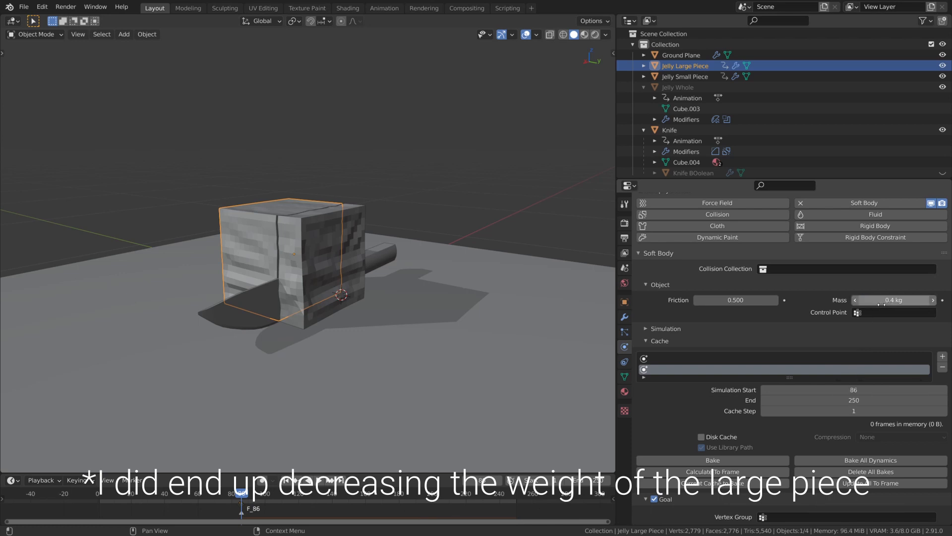
left_click(733, 460)
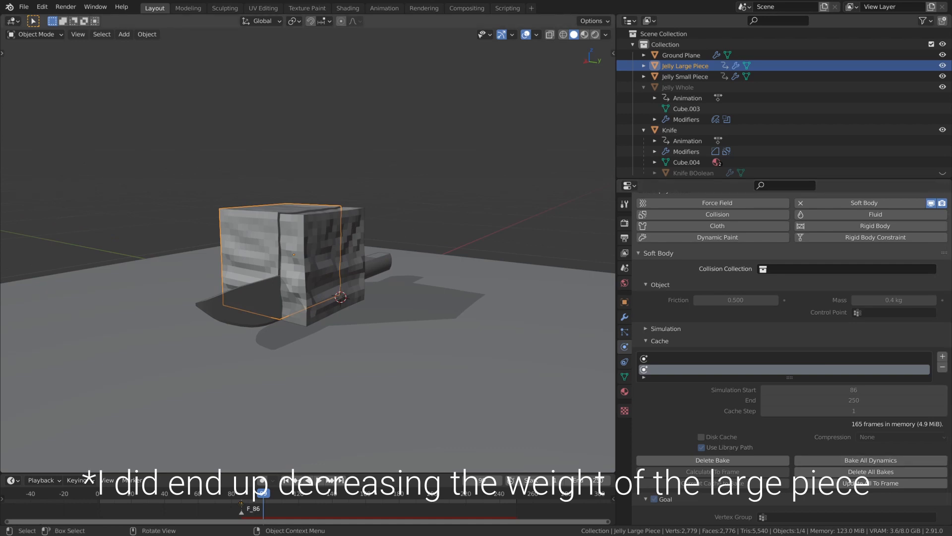
Turn off Goal for Jelly Small Piece, set its edge bending to 6, and bake its soft body simulation.
left_click(346, 298)
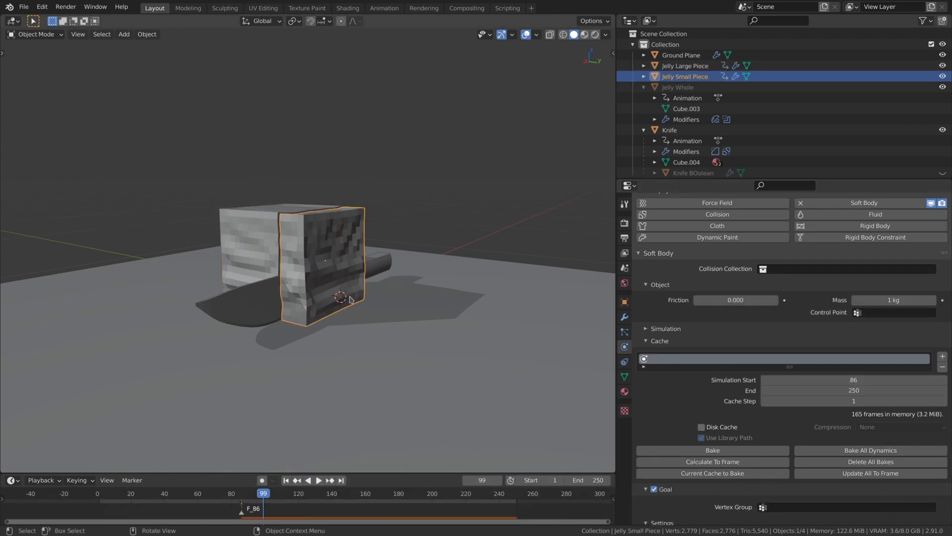
scroll(752, 320, "down", 5)
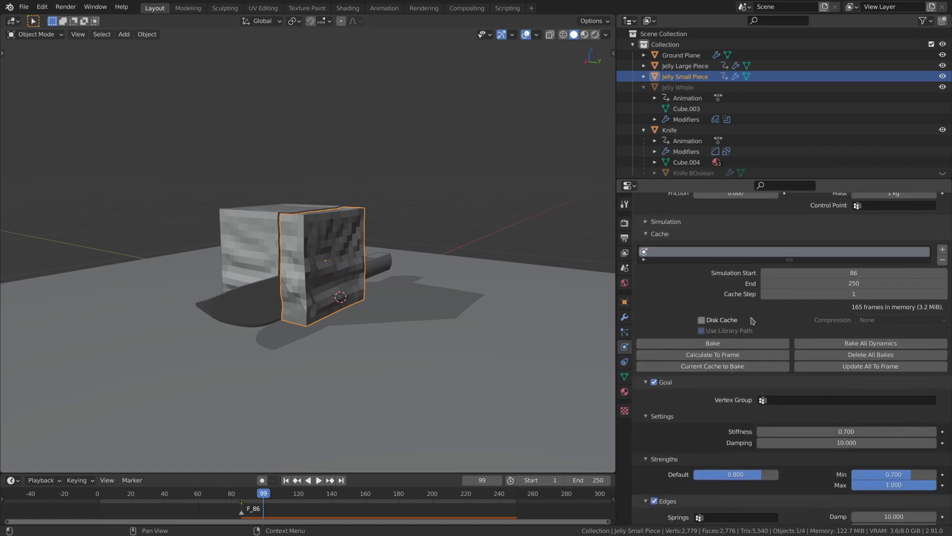
left_click(655, 382)
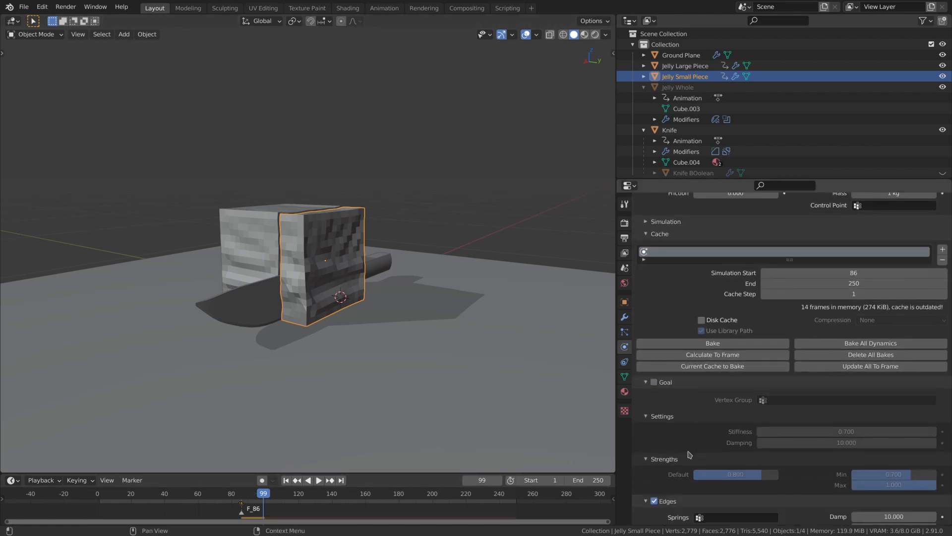
scroll(682, 403, "down", 3)
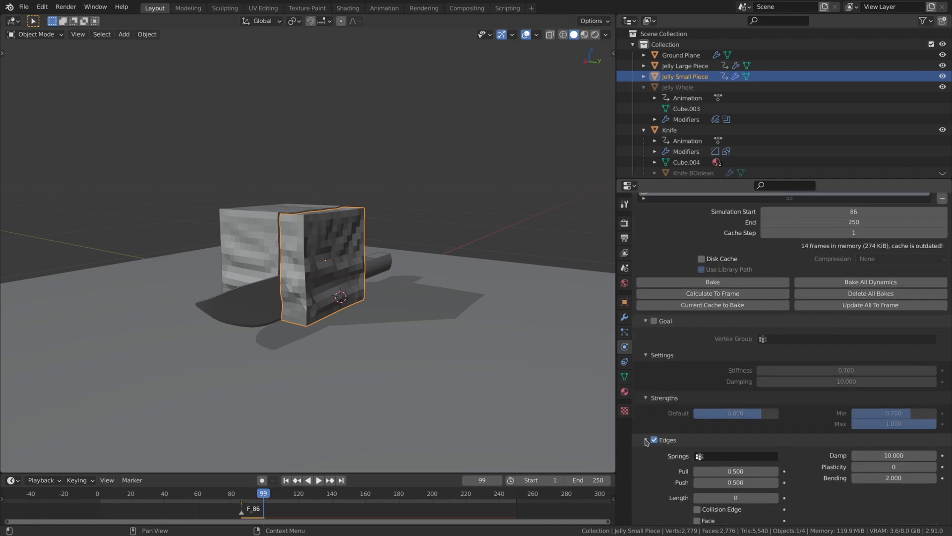
scroll(646, 442, "down", 5)
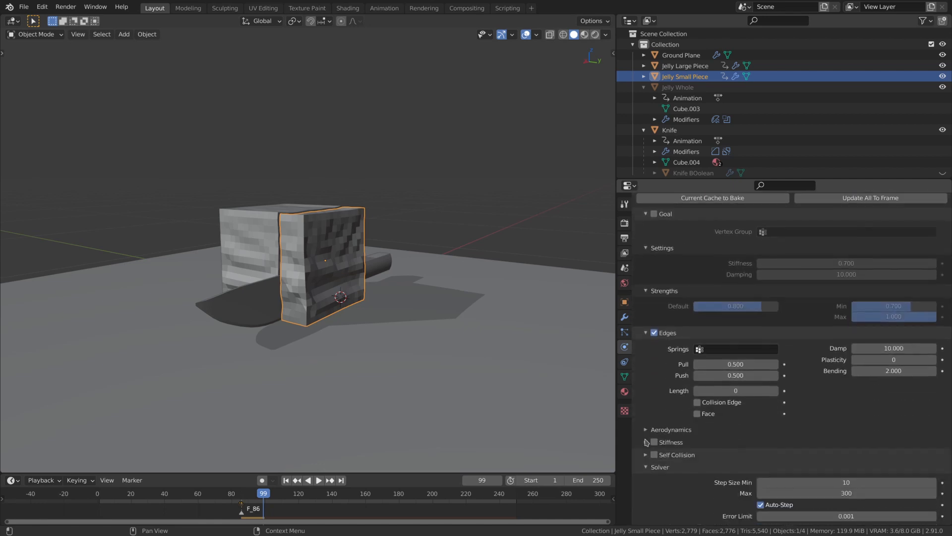
left_click(891, 373)
scroll(722, 238, "up", 3)
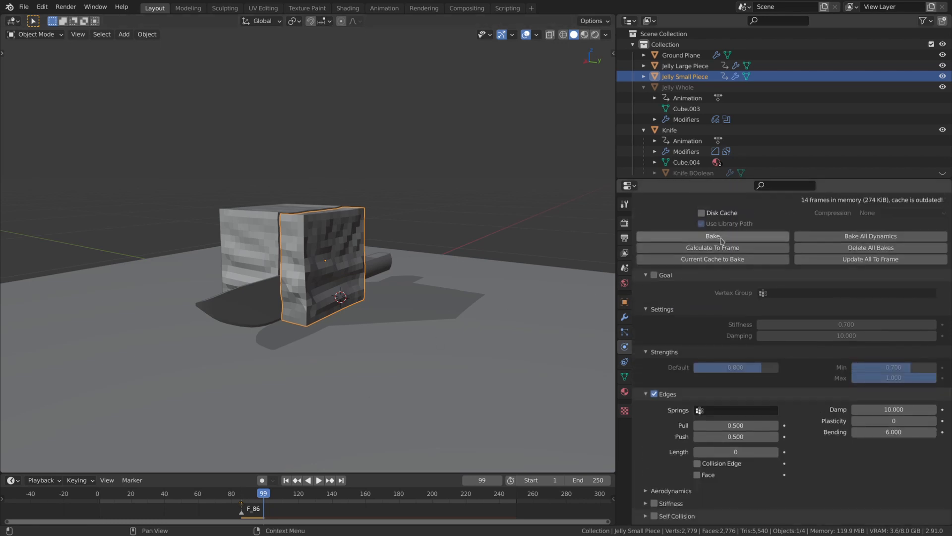
left_click(722, 237)
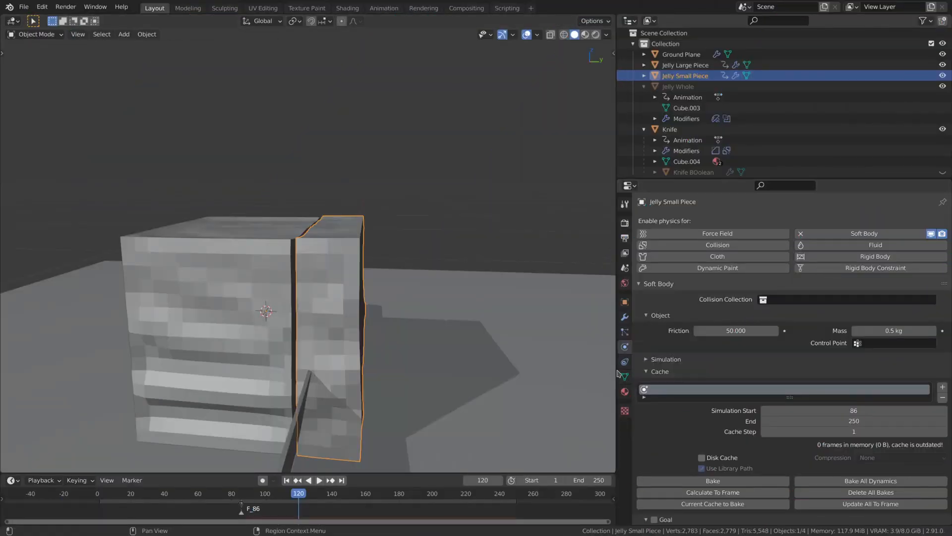
Create the vertex group Soft Body Weight on Jelly Small Piece and paint its upper part at weight 1.000 with an enlarged brush.
left_click(625, 376)
left_click(942, 252)
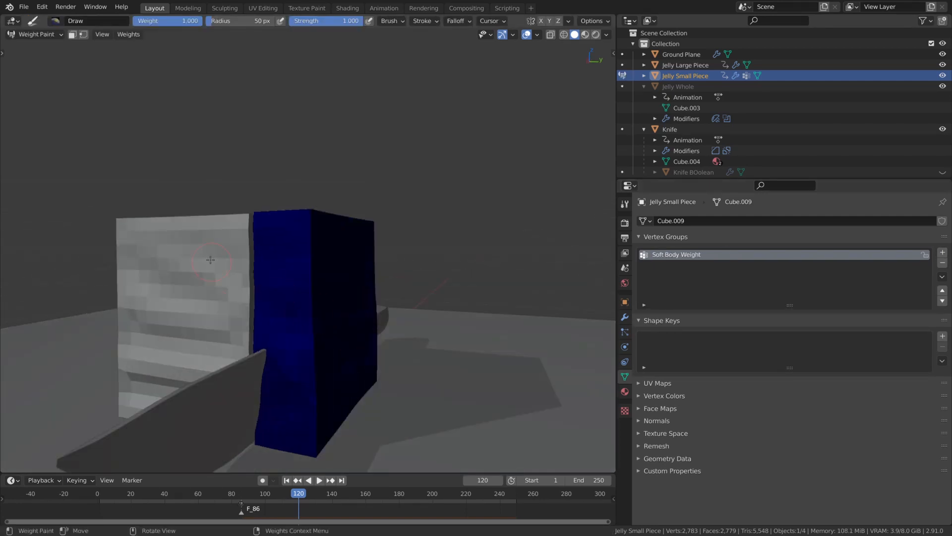
key("f")
left_click(258, 159)
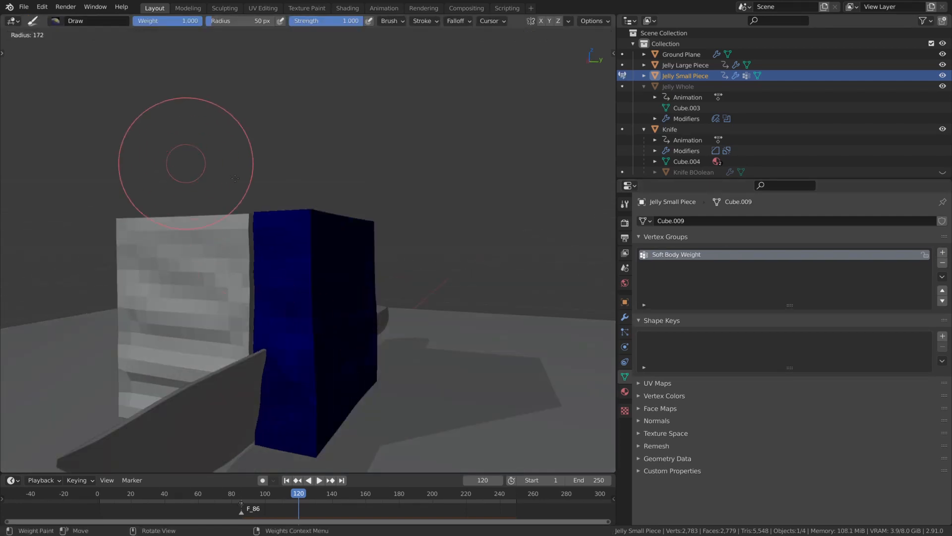
mouse_move(258, 159)
middle_mouse_down()
mouse_move(278, 124)
mouse_move(280, 28)
middle_mouse_up()
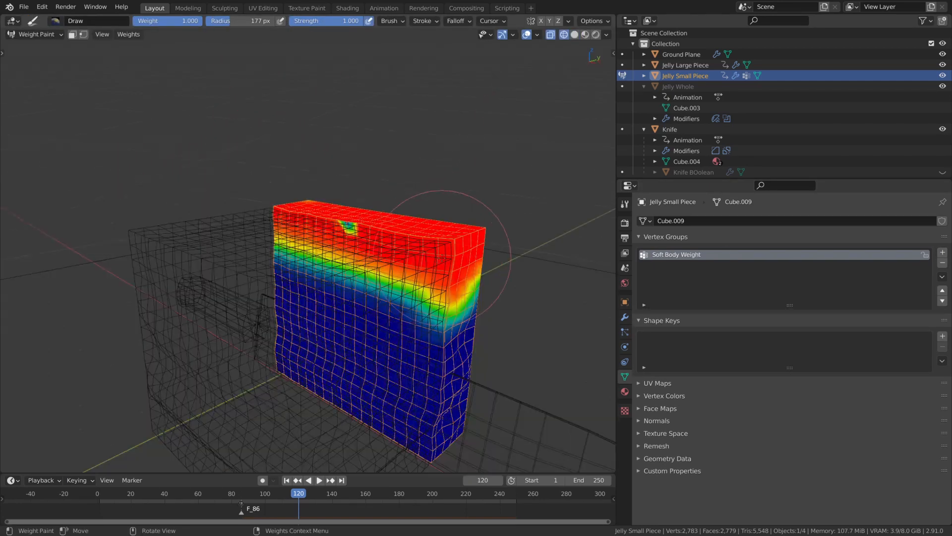
middle_click_drag(329, 181, 401, 262)
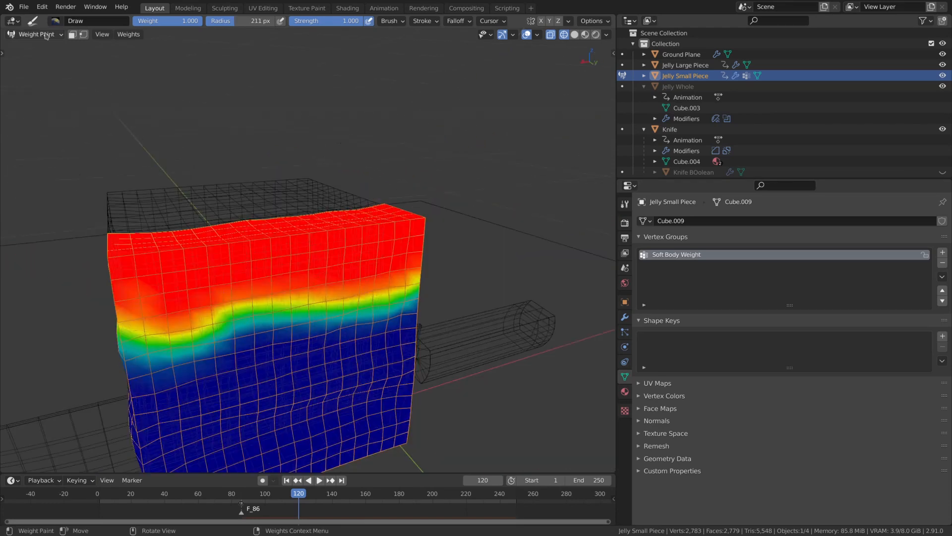
Try smoothing the painted weight transition on Jelly Small Piece with the Average brush, and undo the strokes.
left_click(2, 53)
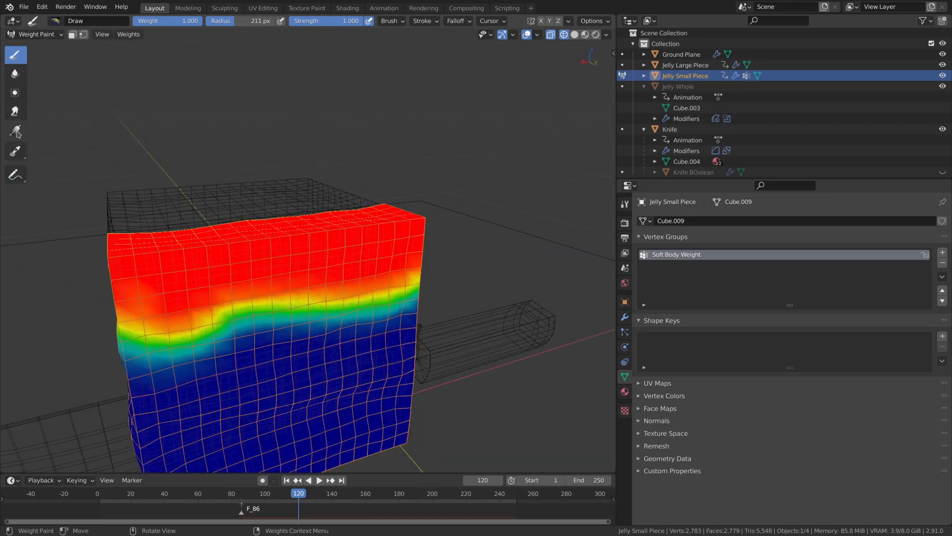
left_click(14, 92)
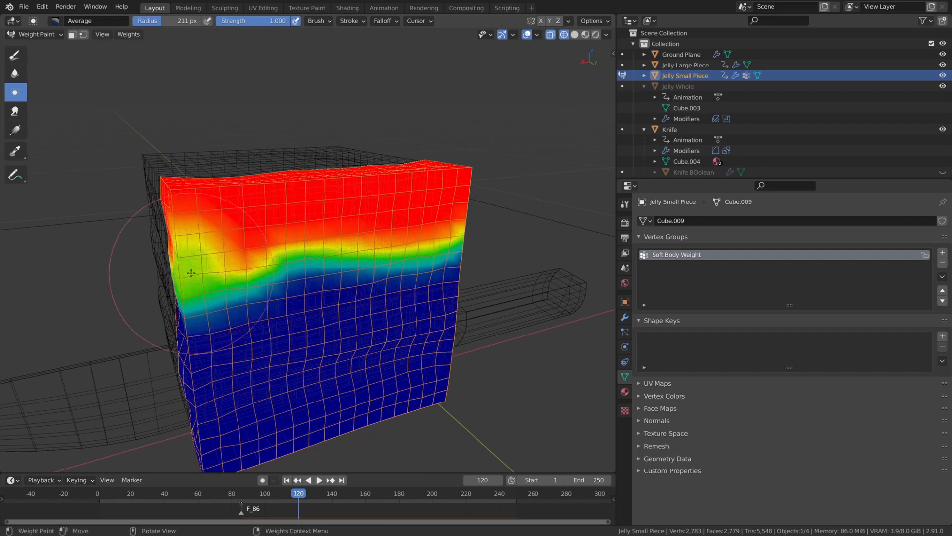
left_click_drag(191, 272, 432, 264)
key("f")
left_click(517, 282)
mouse_move(516, 283)
left_mouse_down()
mouse_move(256, 341)
mouse_move(271, 389)
mouse_move(317, 318)
mouse_move(278, 278)
mouse_move(258, 198)
mouse_move(427, 341)
left_mouse_up()
key("ctrl+z")
key("ctrl+z")
key("ctrl+z")
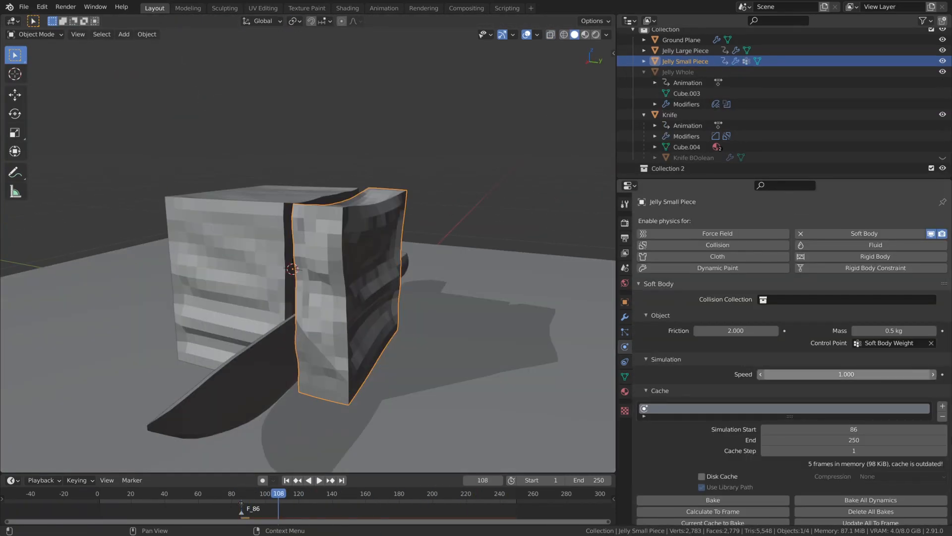
Set the soft body simulation speed of Jelly Small Piece to 0.5.
left_click(838, 374)
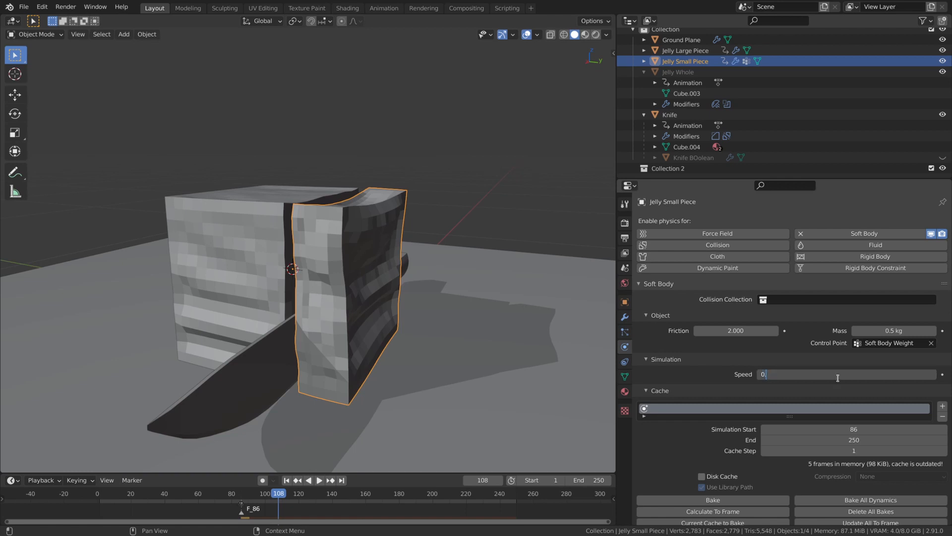
type("0.5")
key("Return")
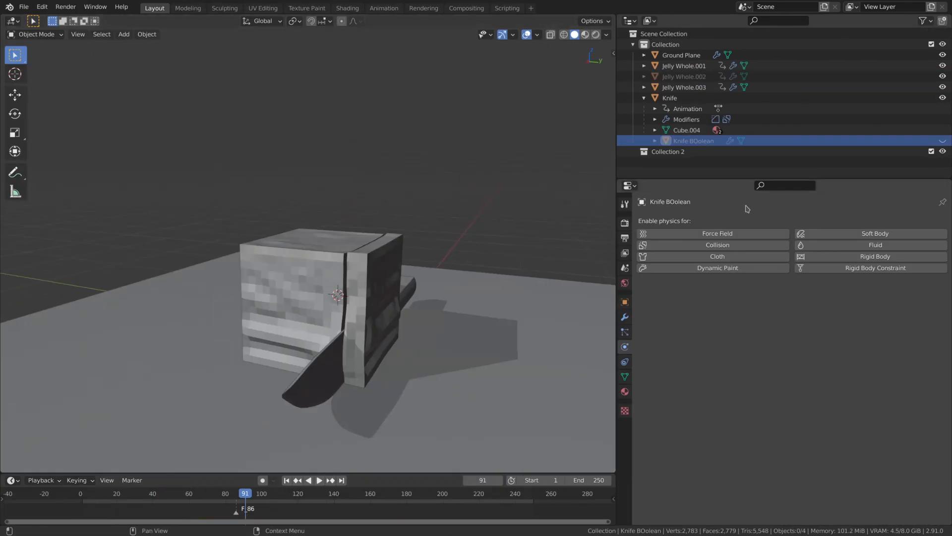
Unhide the Knife BOolean object and enable Collision physics on it.
left_click(943, 141)
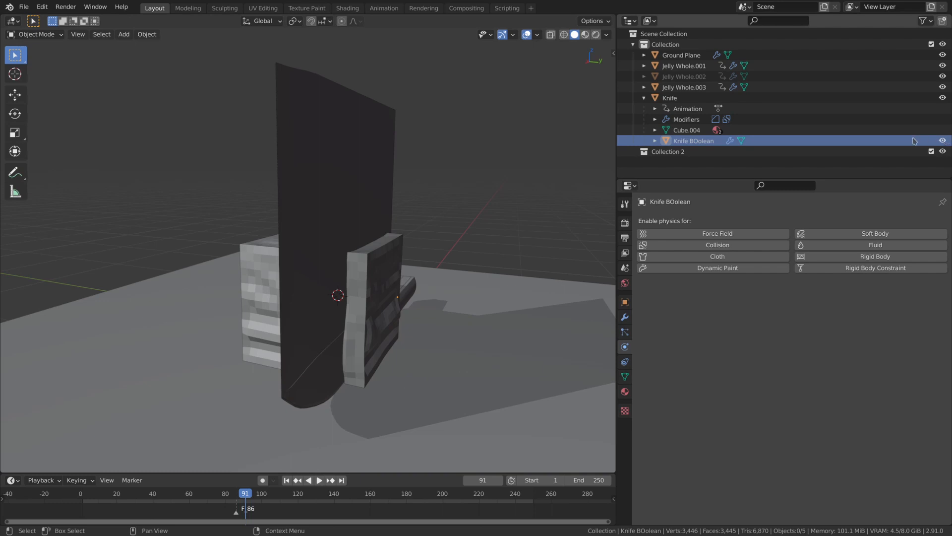
left_click(692, 244)
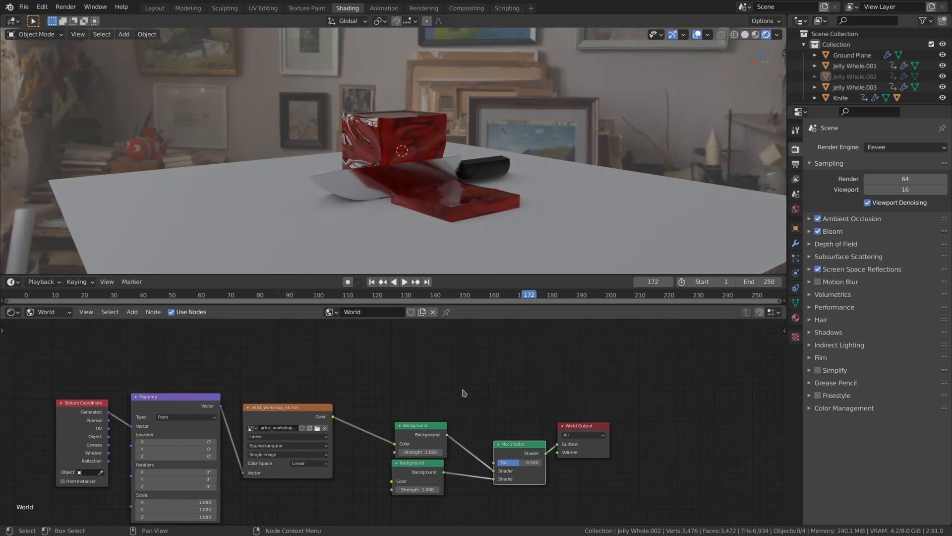
Add a Light Path node to the World nodes and connect Is Camera Ray to the Mix Shader's Fac.
key("shift+a")
left_click(408, 350)
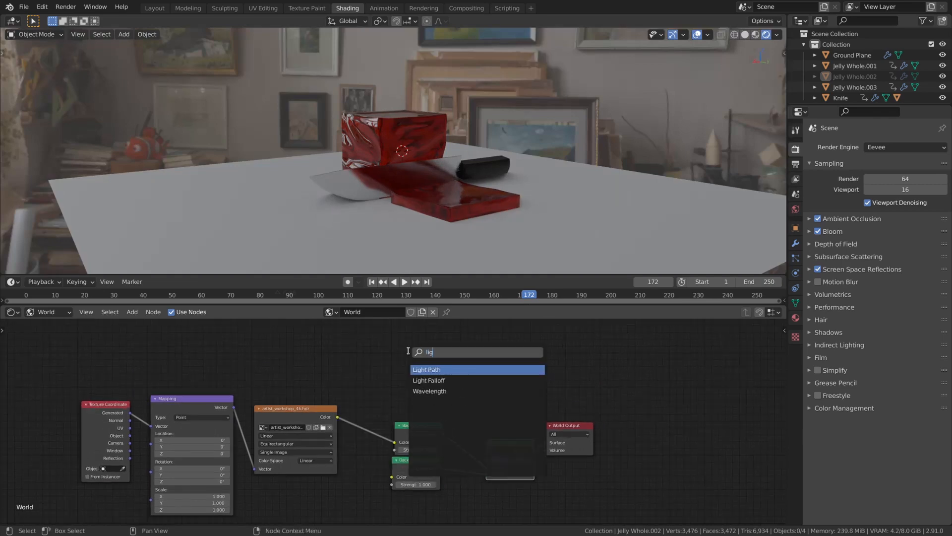
left_click_drag(509, 438, 486, 459)
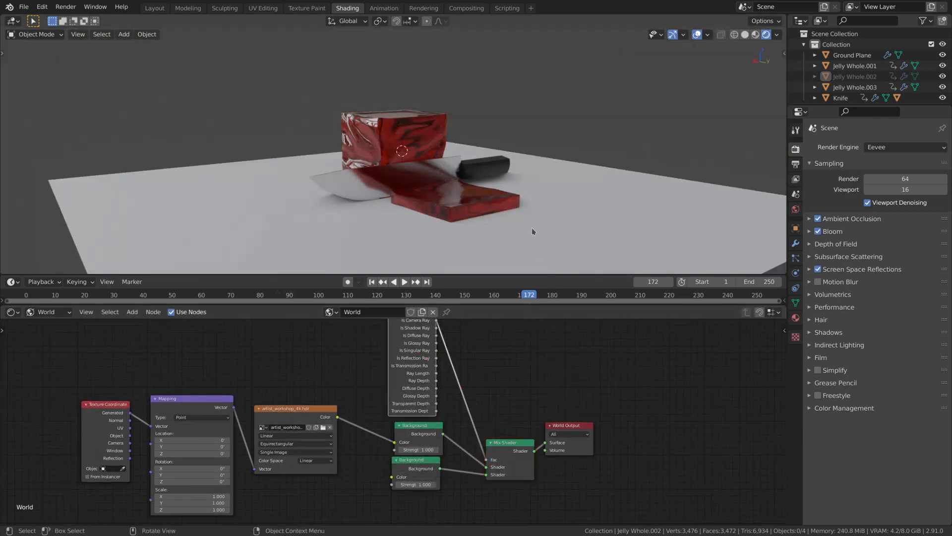